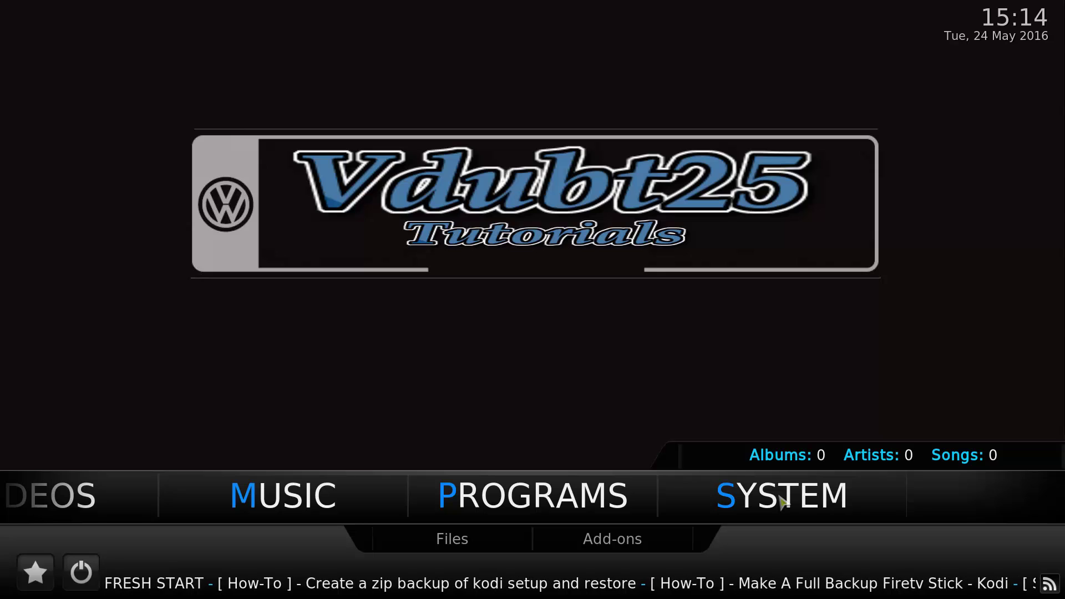
# - Highlight SYSTEM on the Kodi home screen to reveal Settings, File manager and Profiles
pyautogui.moveTo(796, 504)
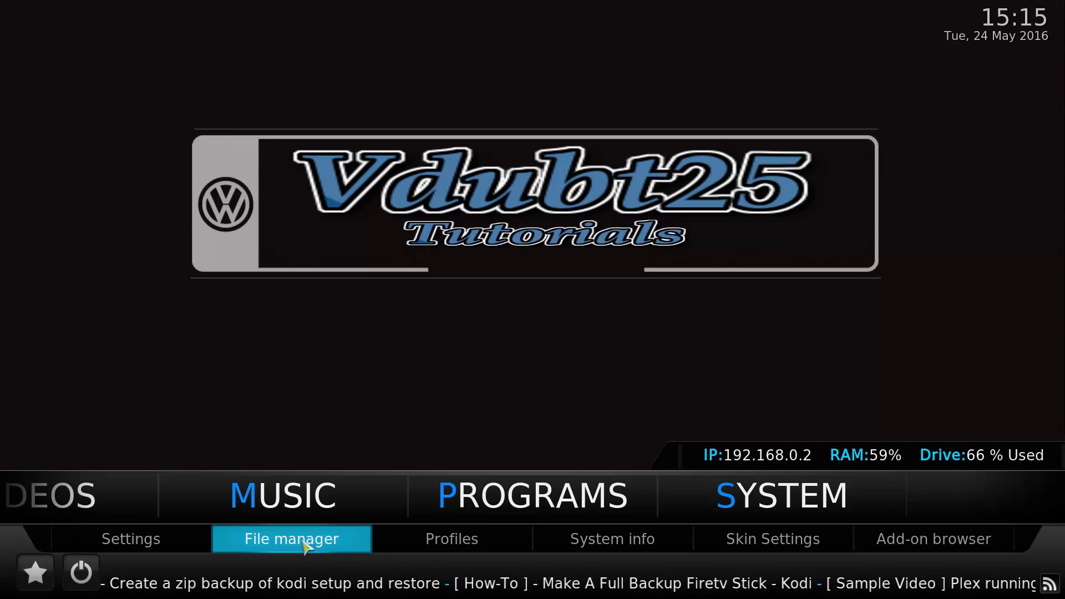
pyautogui.click(304, 546)
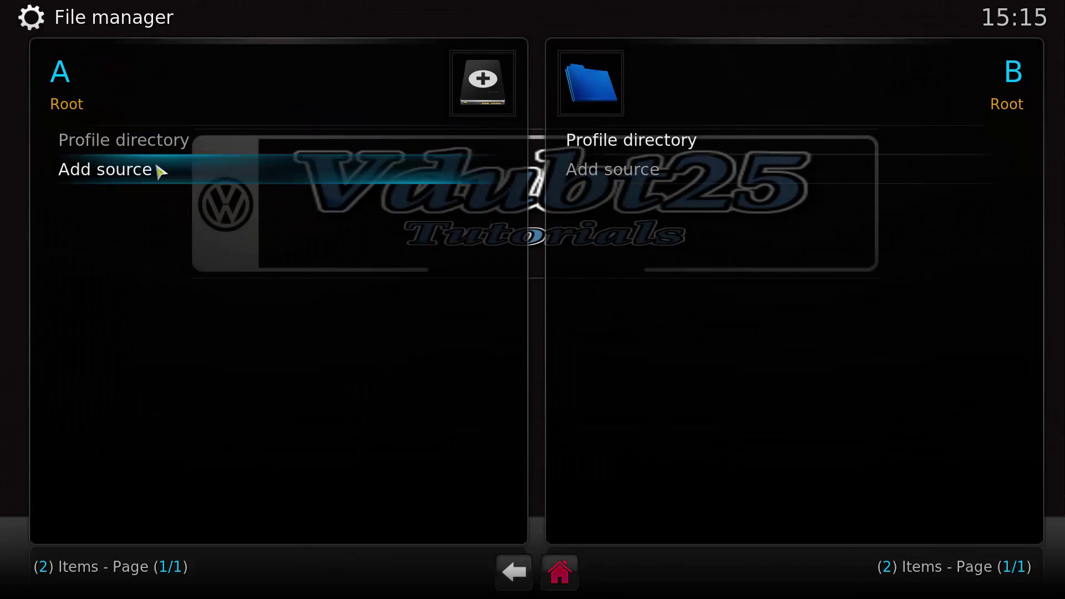
pyautogui.click(160, 171)
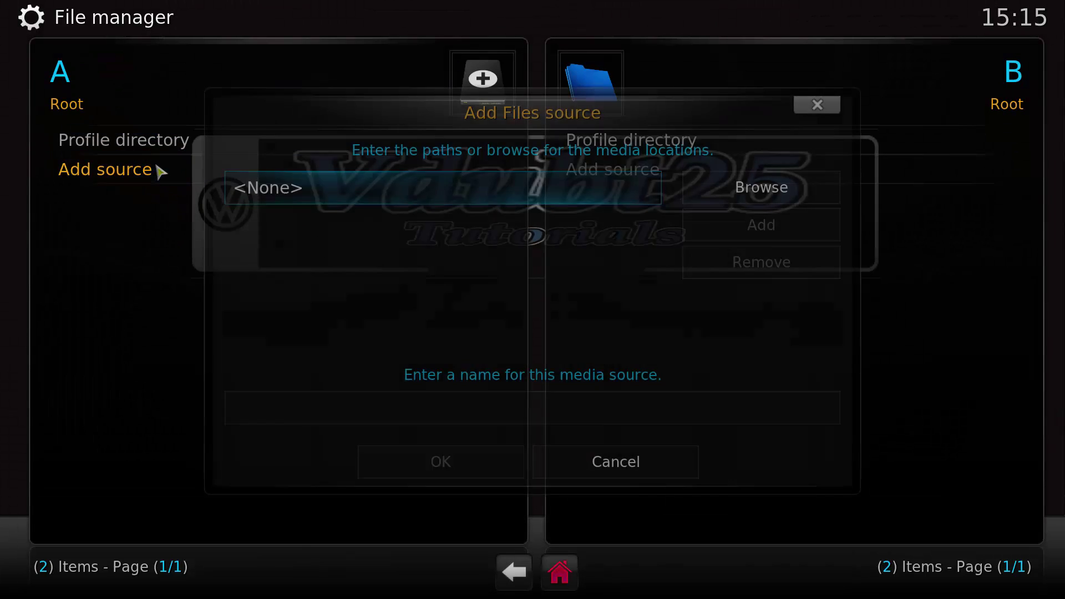
pyautogui.click(382, 198)
pyautogui.write('h')
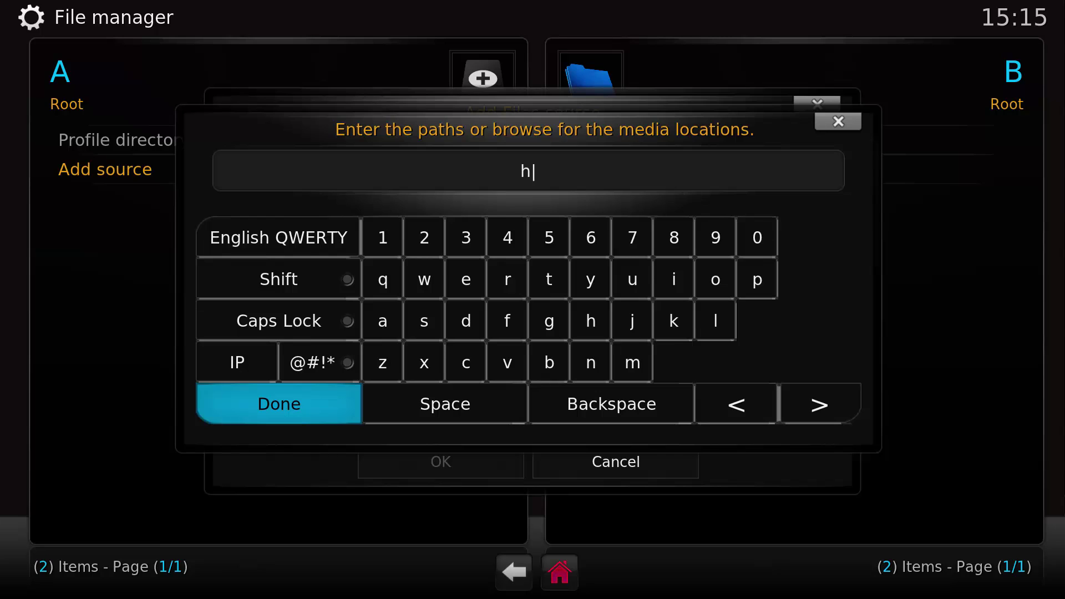
pyautogui.write('ttp://xuni')
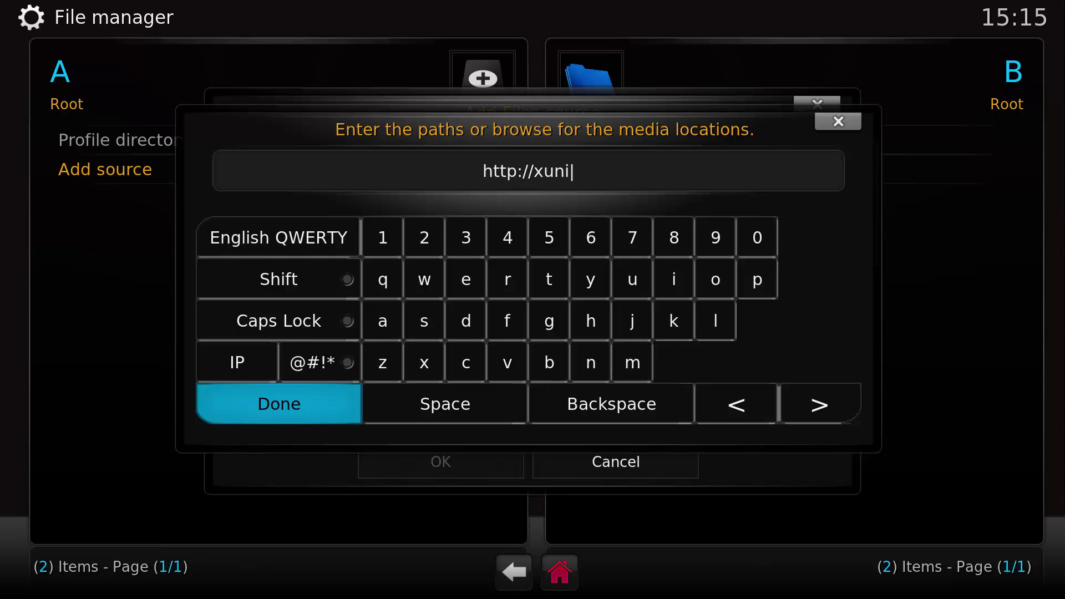
pyautogui.write('tytalk.me')
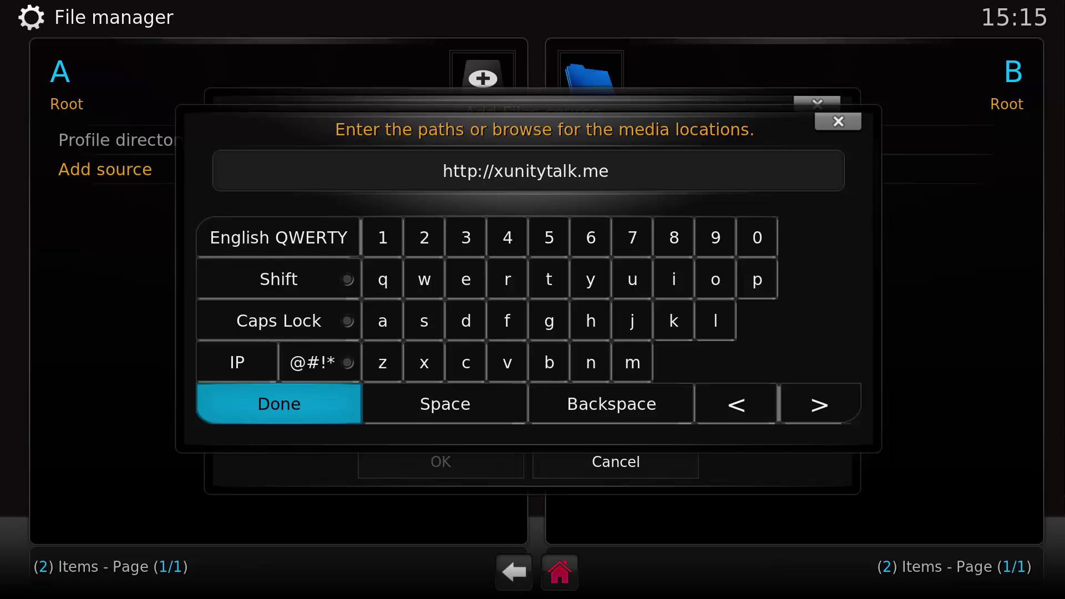
pyautogui.write('/xfinity')
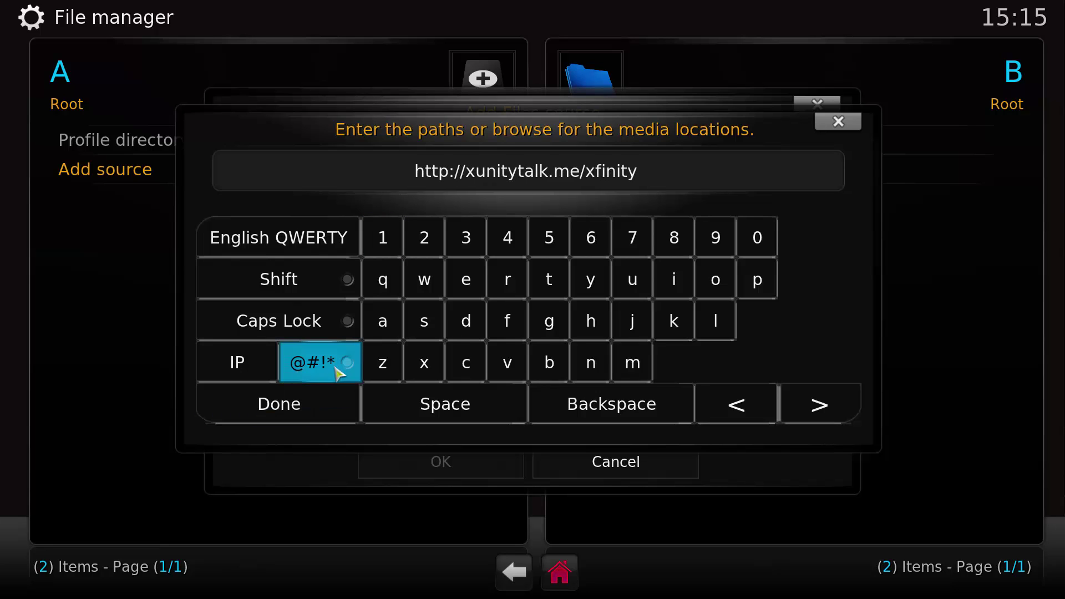
pyautogui.click(322, 405)
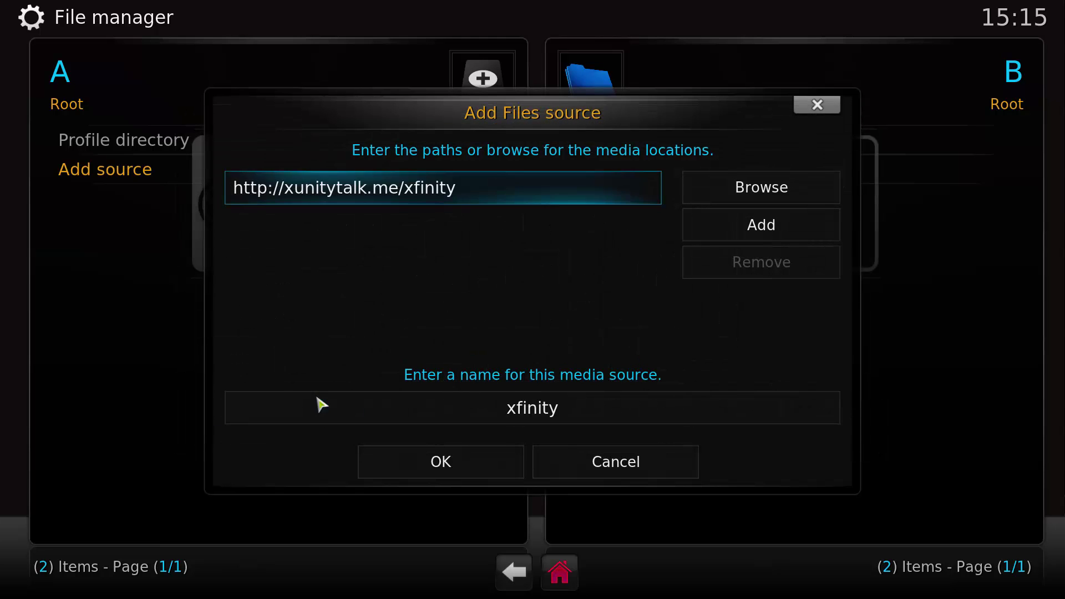
# - Name the new source .xfinity and save it
pyautogui.click(572, 410)
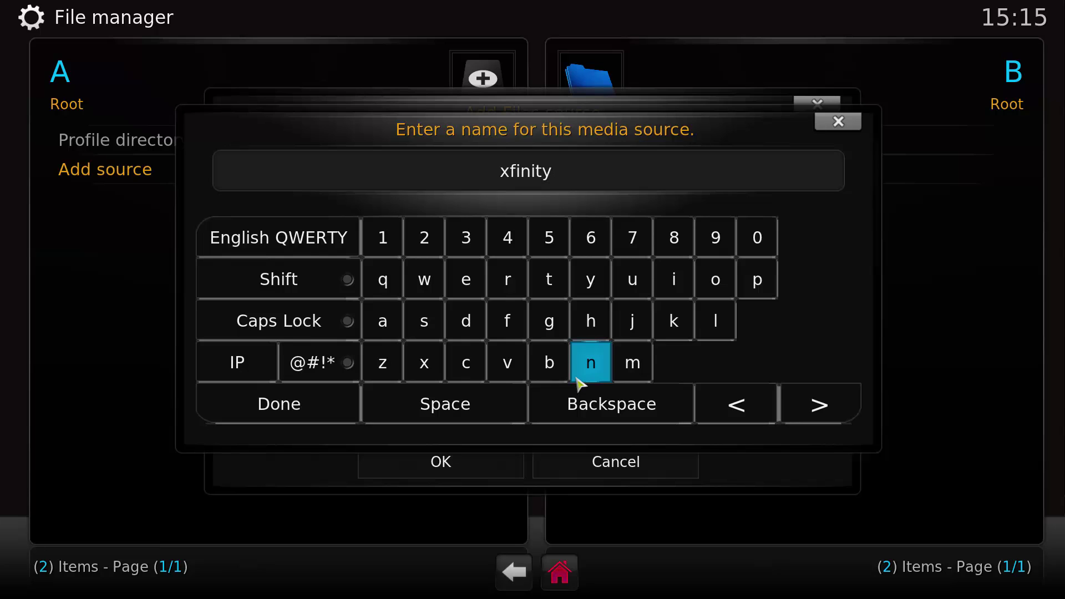
pyautogui.click(756, 409)
pyautogui.click(755, 410)
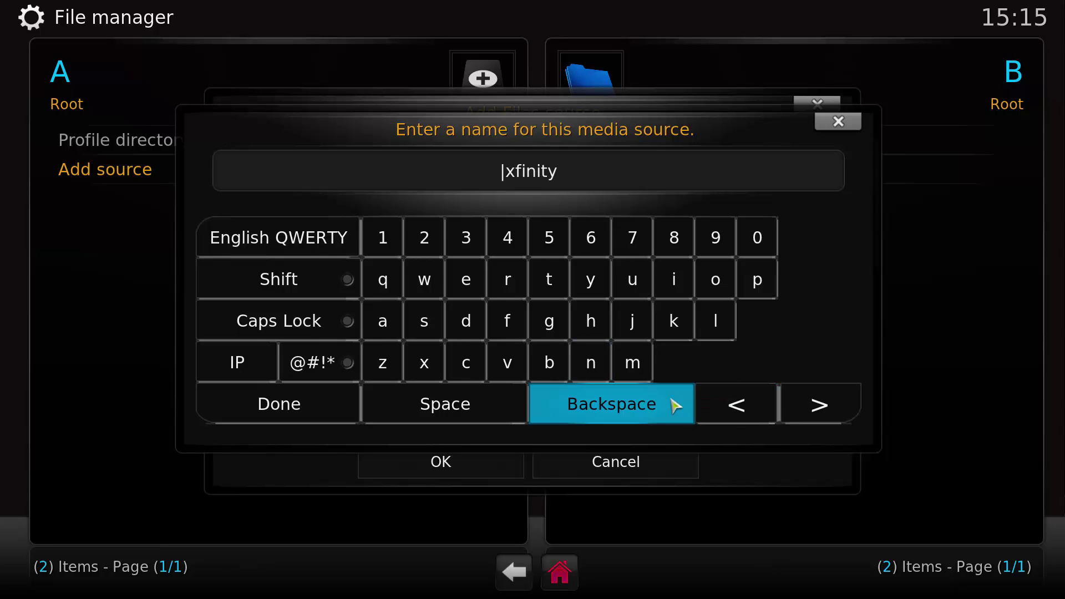
pyautogui.write('.')
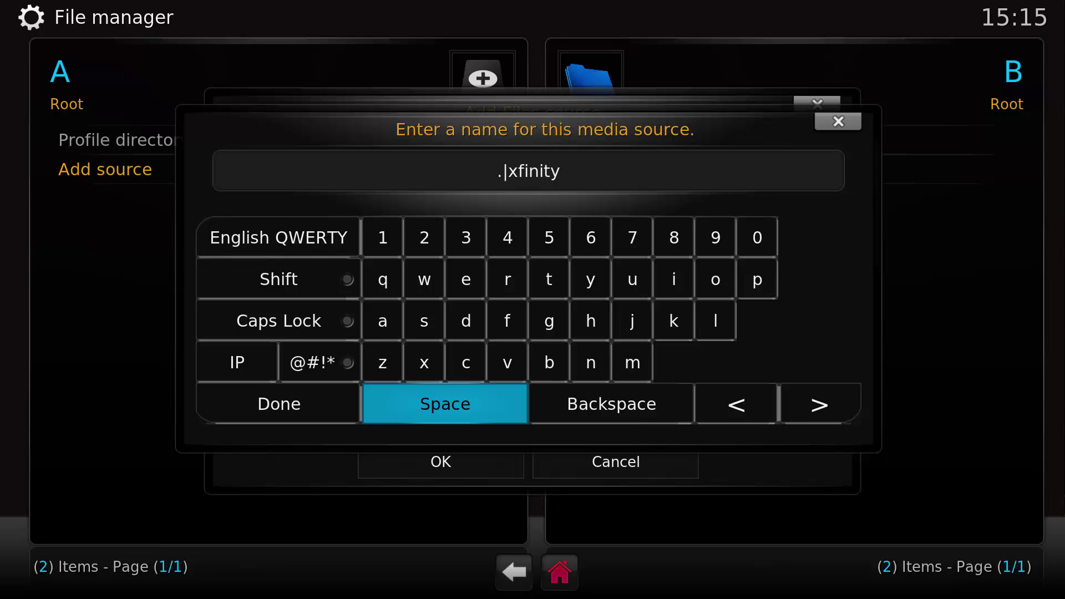
pyautogui.click(316, 406)
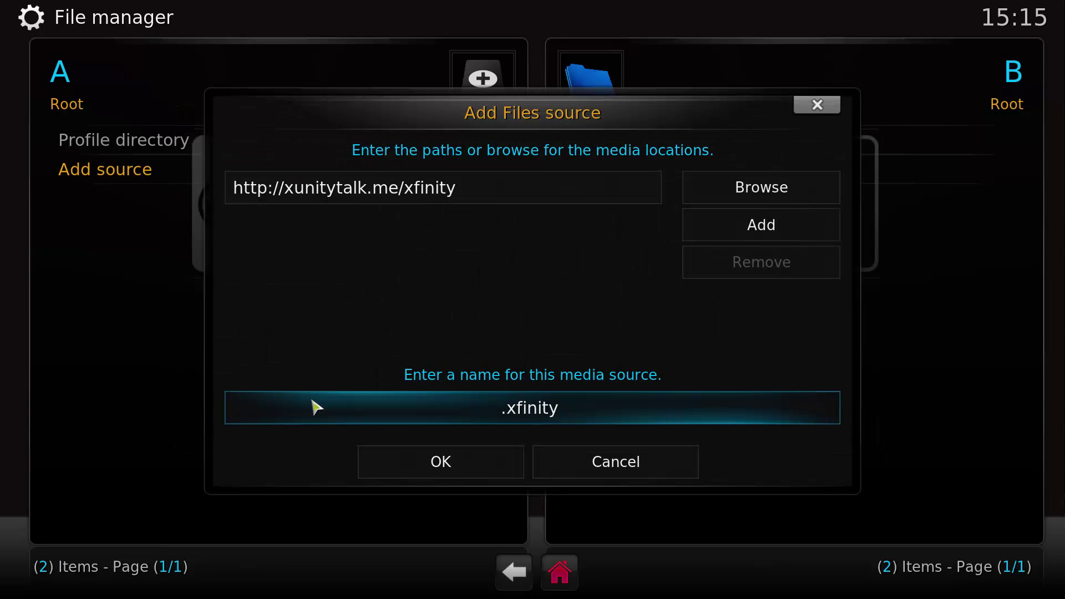
pyautogui.click(460, 469)
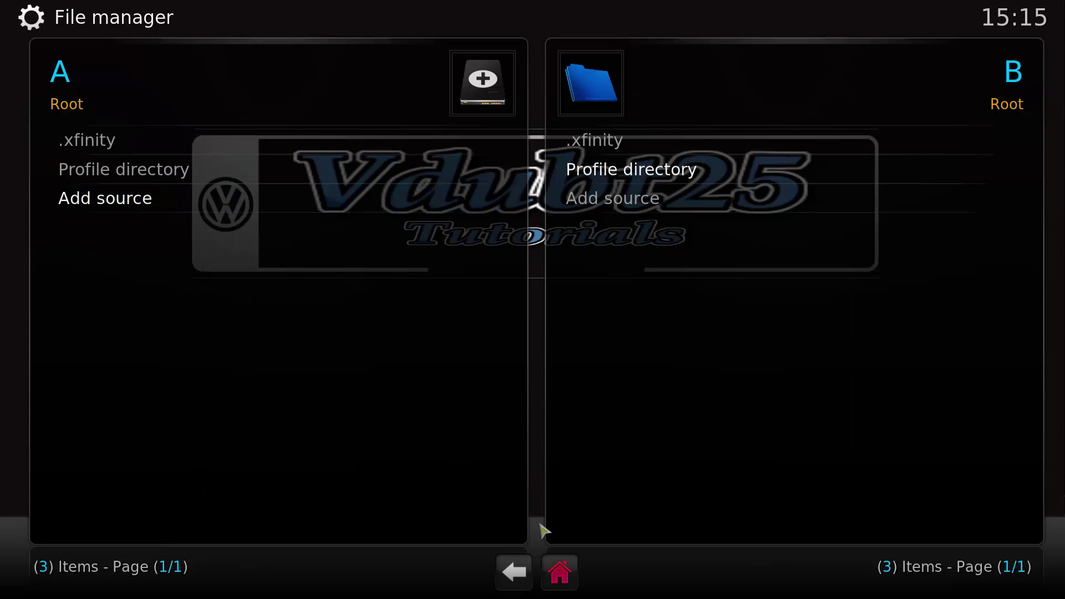
# - Install XunityTalk_Repository.zip from the .xfinity source via Settings > Add-ons > Install from zip file
pyautogui.click(560, 577)
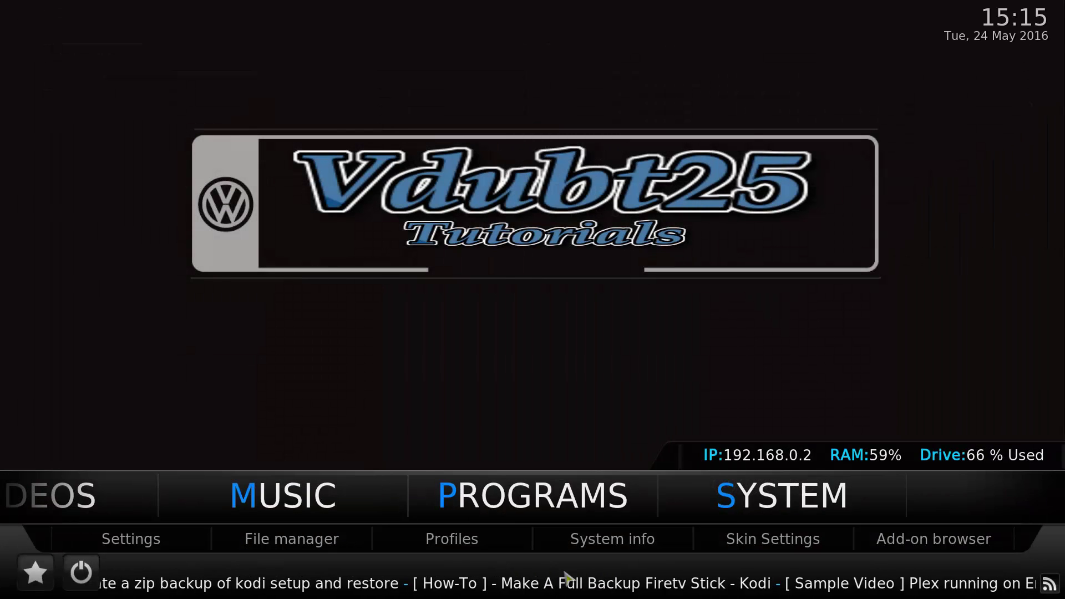
pyautogui.click(774, 501)
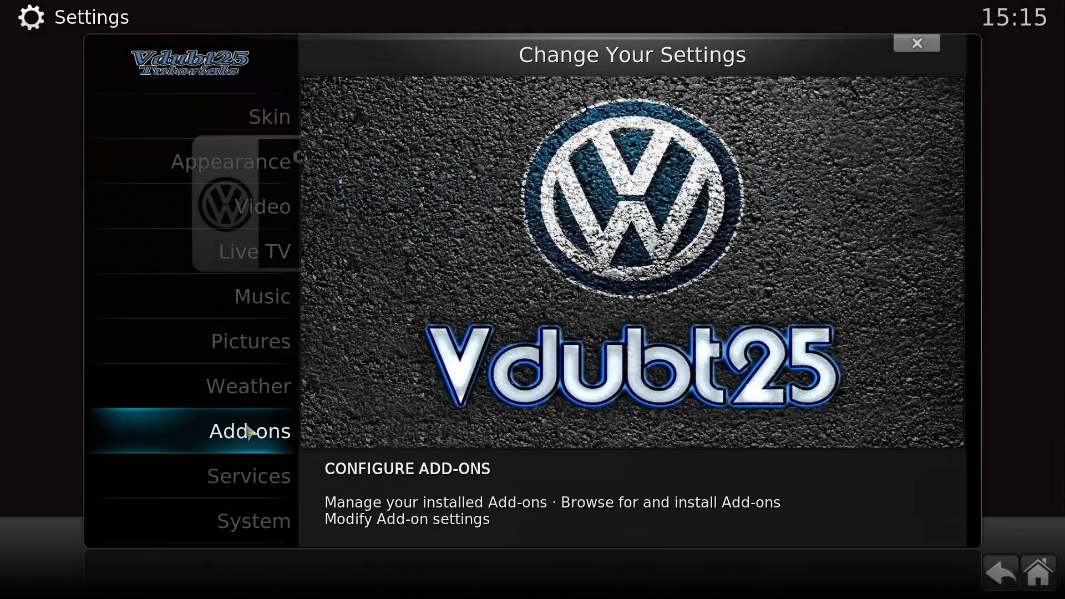
pyautogui.click(249, 433)
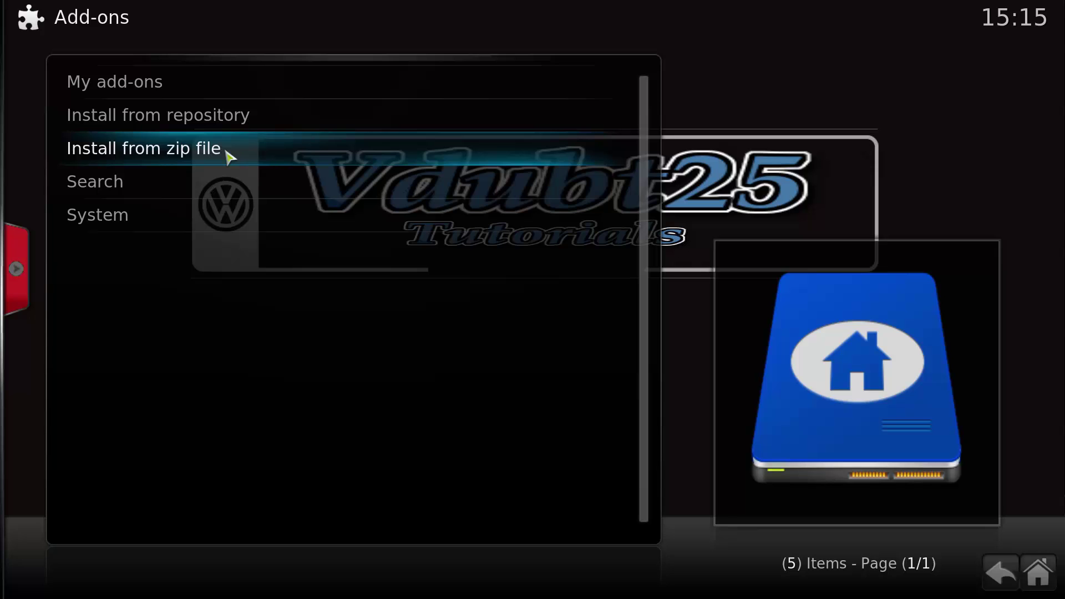
pyautogui.click(227, 153)
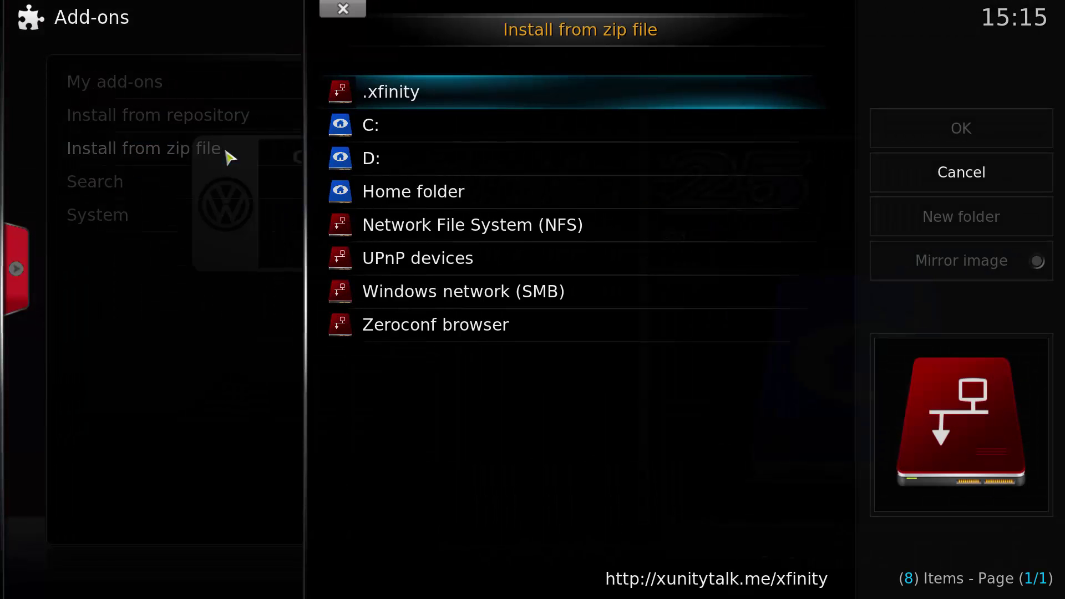
pyautogui.click(452, 98)
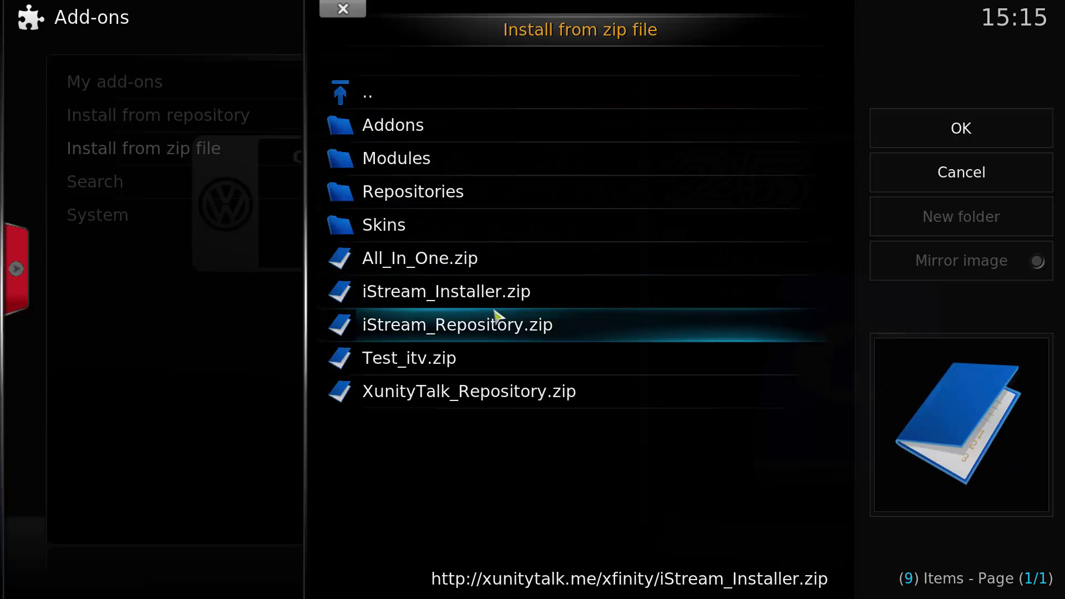
pyautogui.click(476, 399)
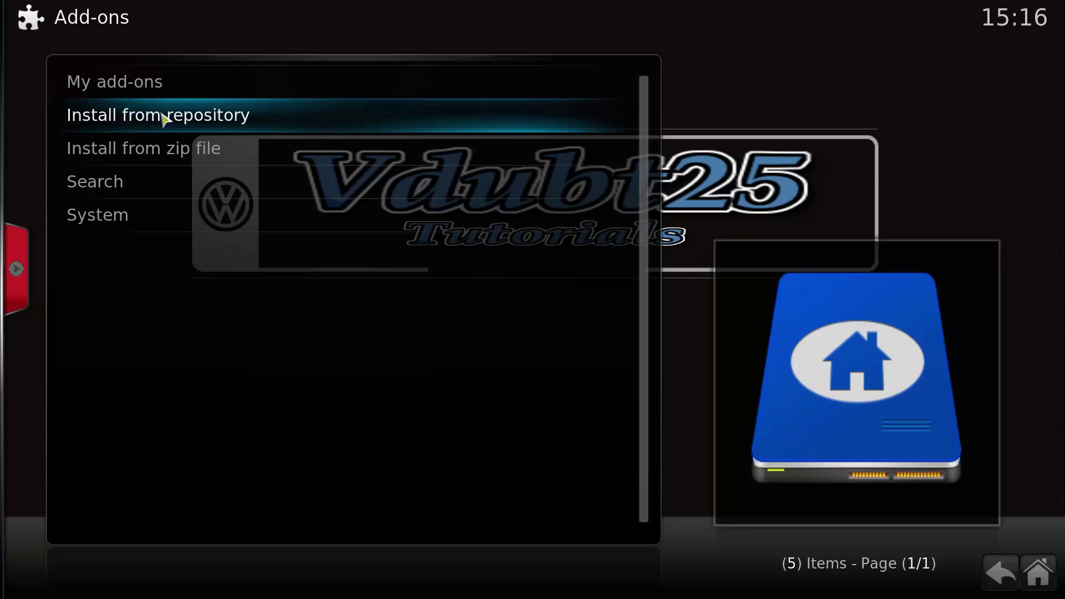
# - Install DandyMedia from the .XunityTalk Repository's Video add-ons list
pyautogui.click(164, 118)
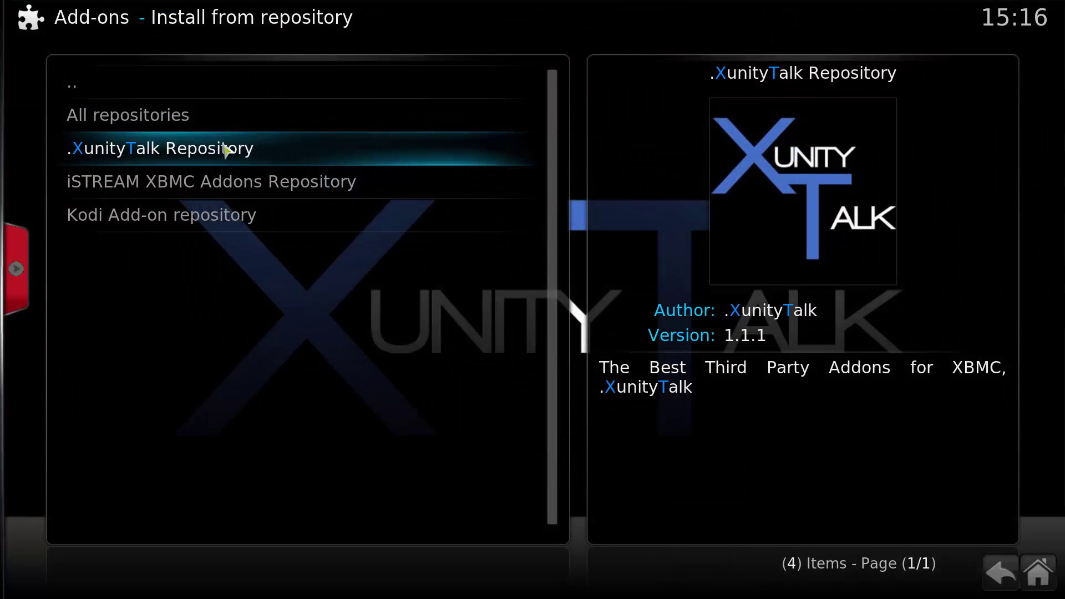
pyautogui.click(226, 150)
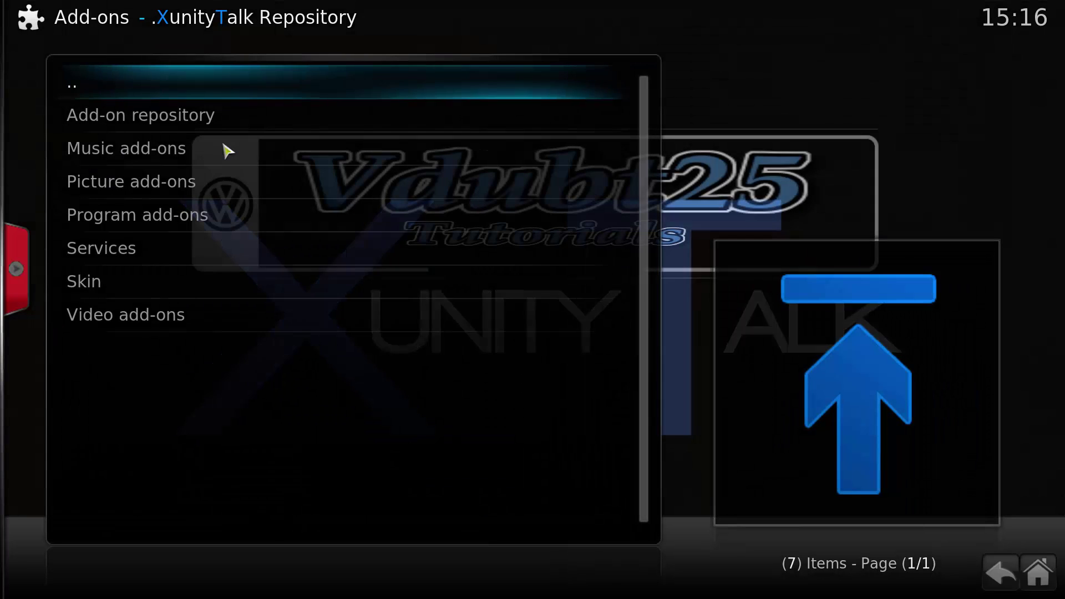
pyautogui.click(203, 312)
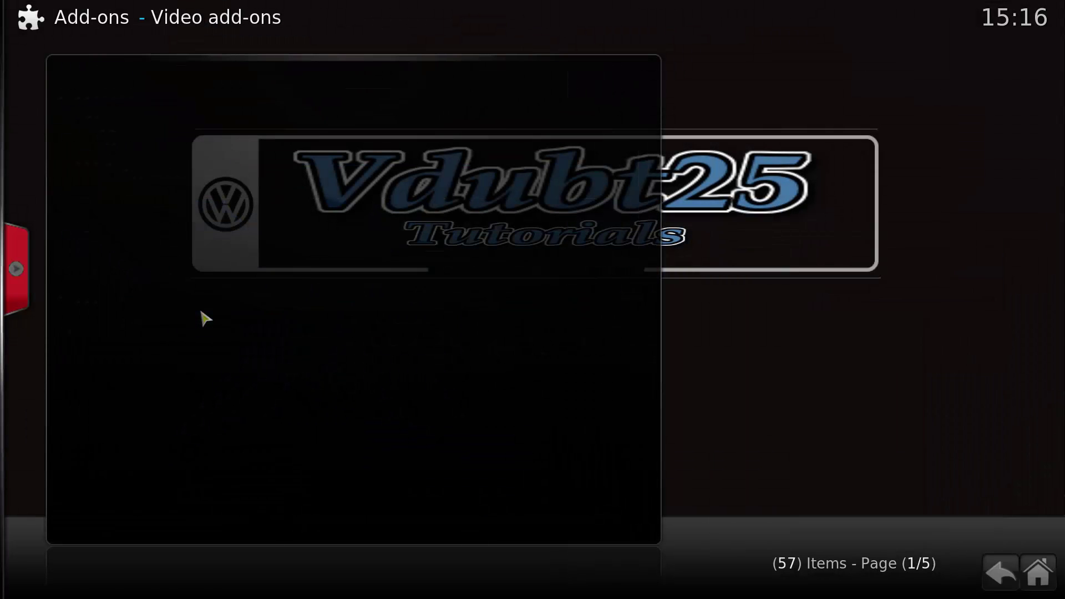
pyautogui.scroll(-4, 285, 289)
pyautogui.scroll(-2, 285, 289)
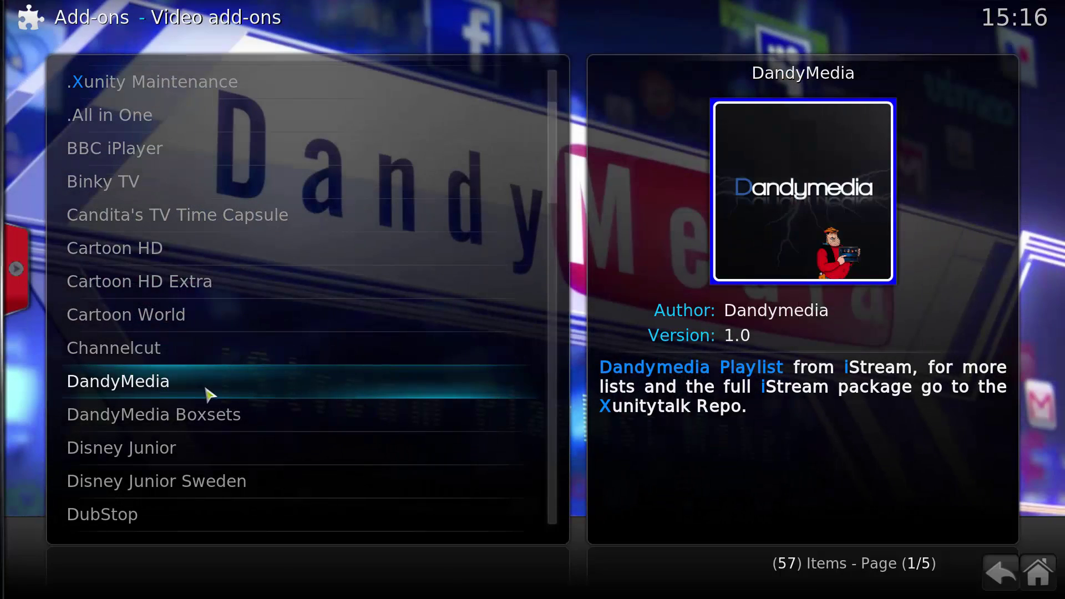
pyautogui.click(206, 392)
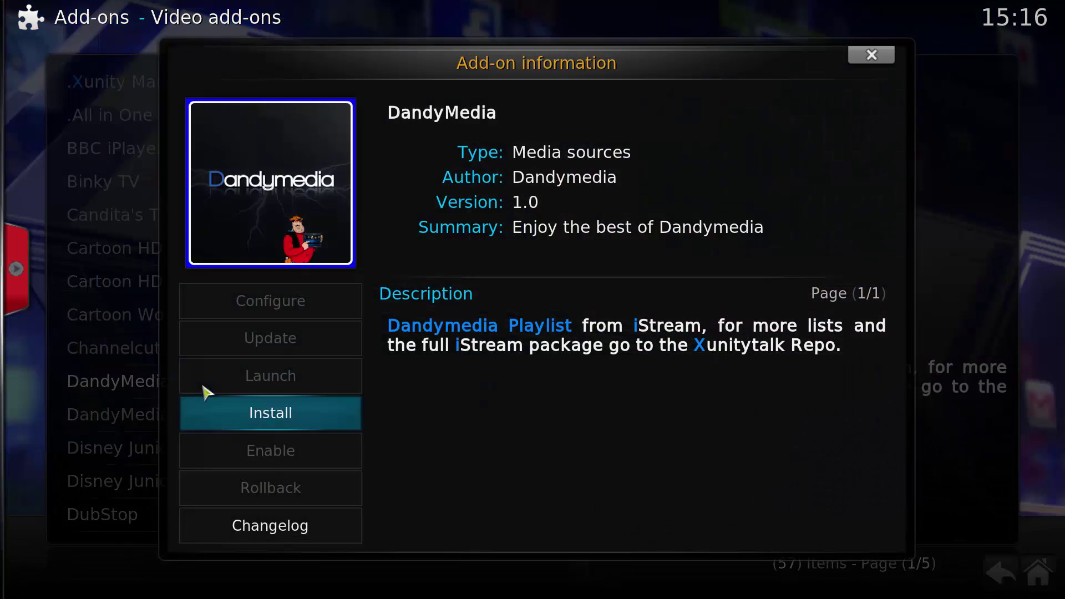
pyautogui.click(280, 420)
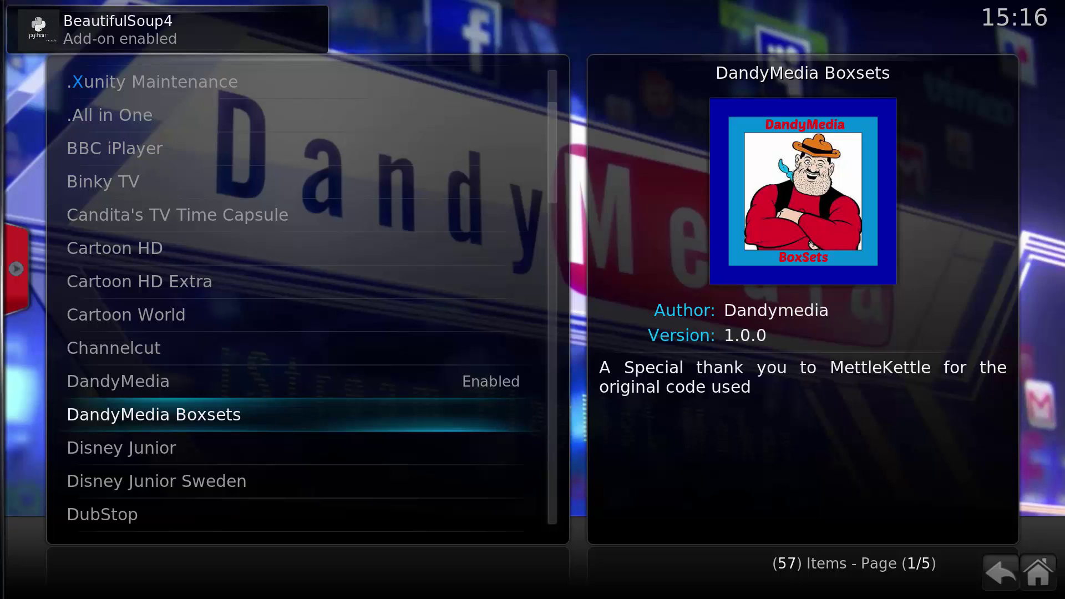
# - Install DandyMedia Boxsets from the same list, then return to the home screen
pyautogui.click(251, 418)
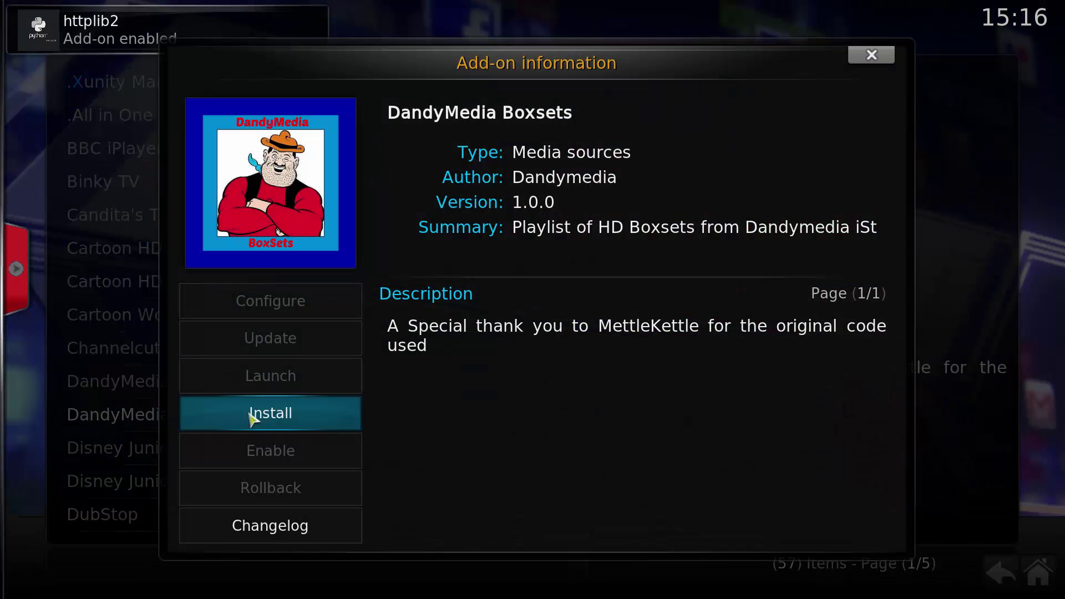
pyautogui.click(285, 429)
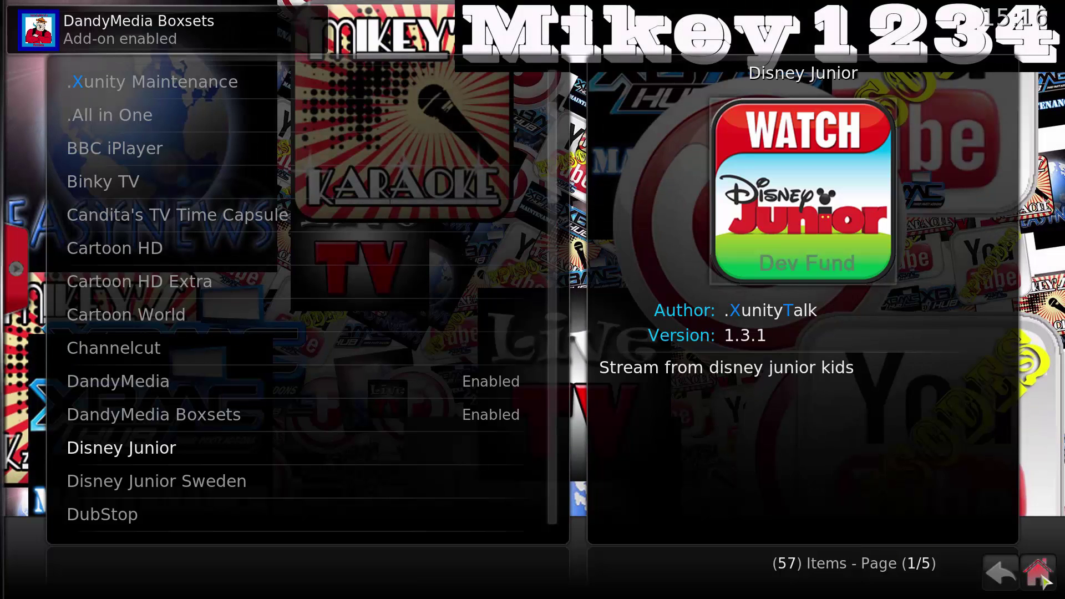
pyautogui.click(1036, 571)
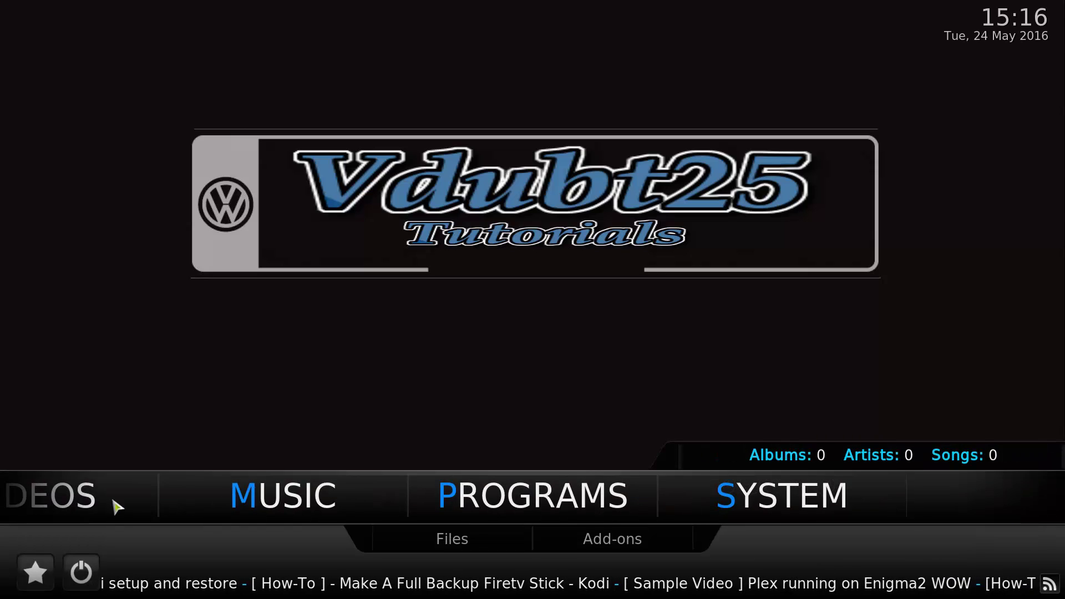
# - Open DandyMedia from VIDEOS > Add-ons and enter its HD Movies category
pyautogui.moveTo(544, 523)
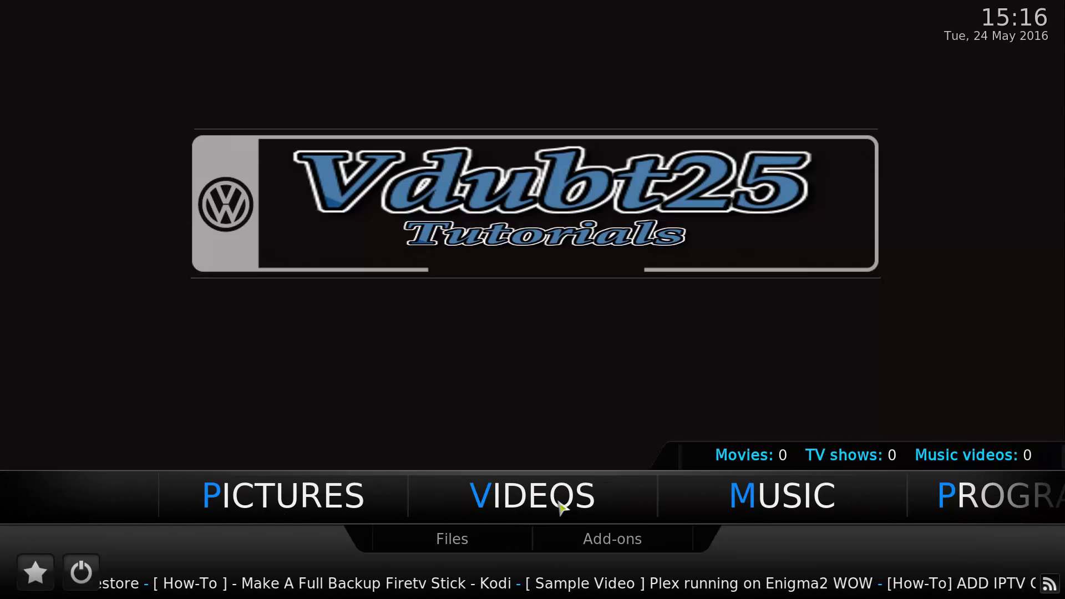
pyautogui.click(605, 546)
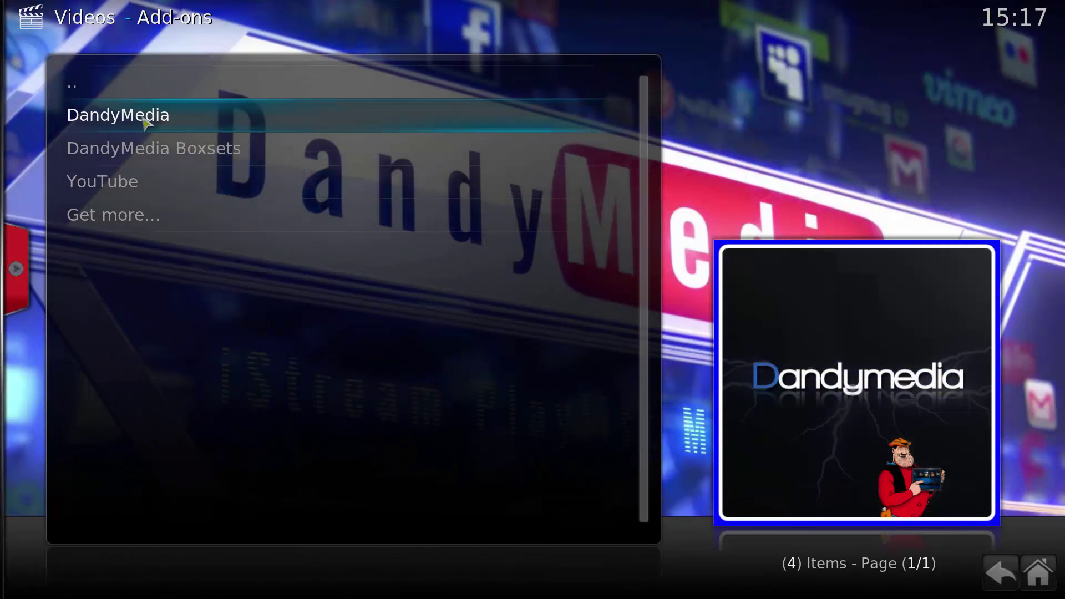
pyautogui.click(145, 123)
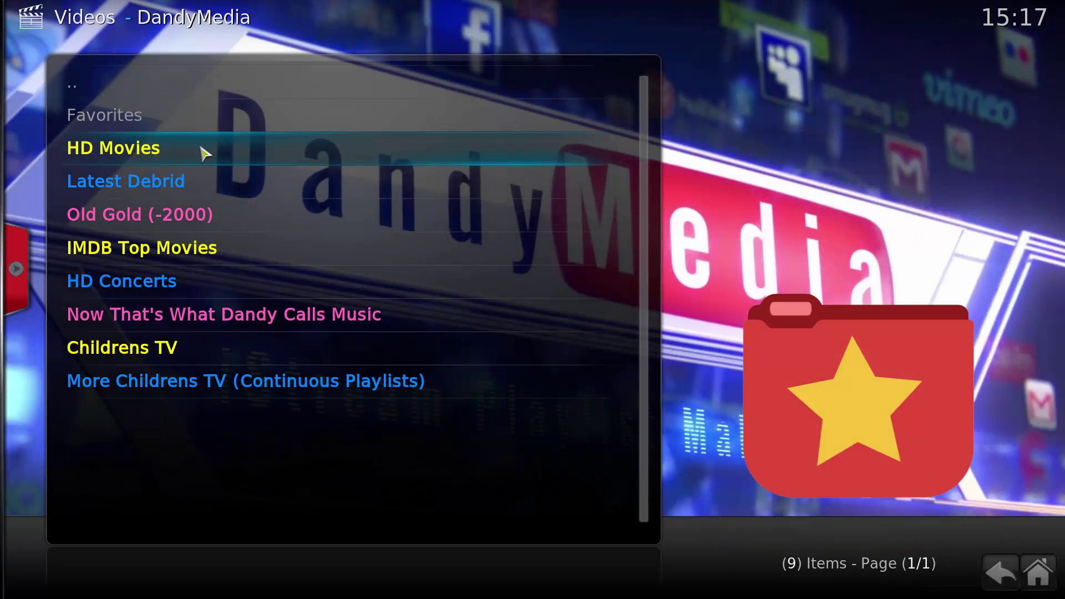
pyautogui.click(204, 153)
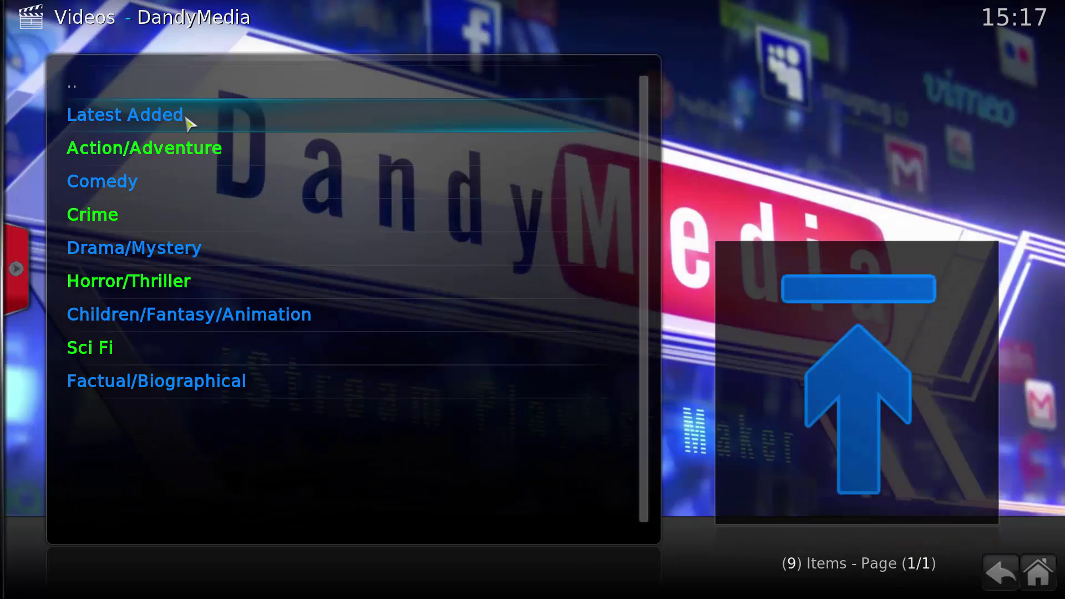
# - Browse the HD Movies Latest Added list, then go back to the genres
pyautogui.click(188, 119)
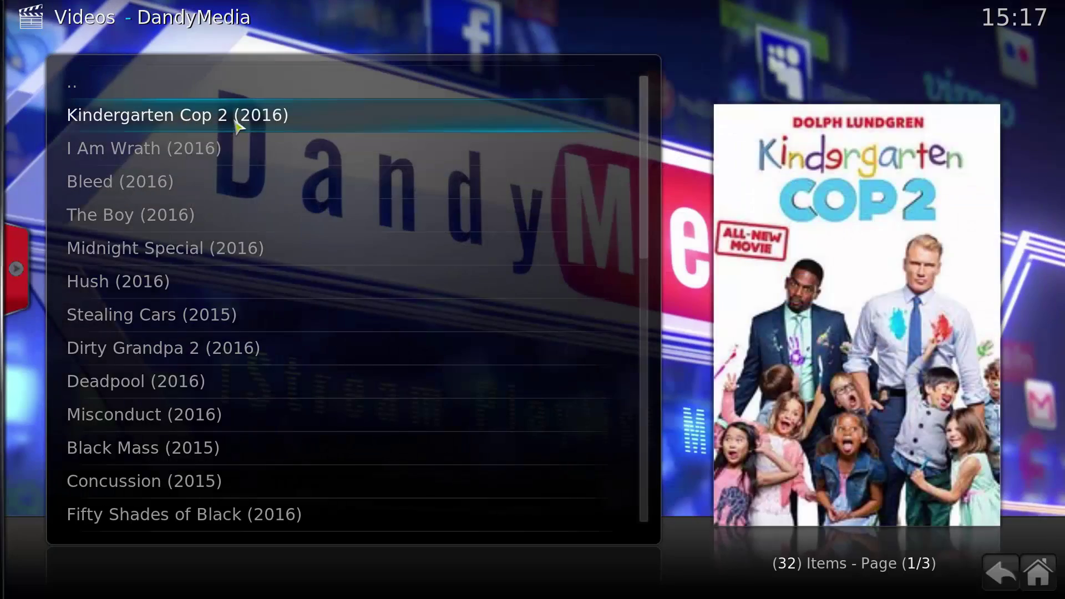
pyautogui.scroll(-8, 343, 399)
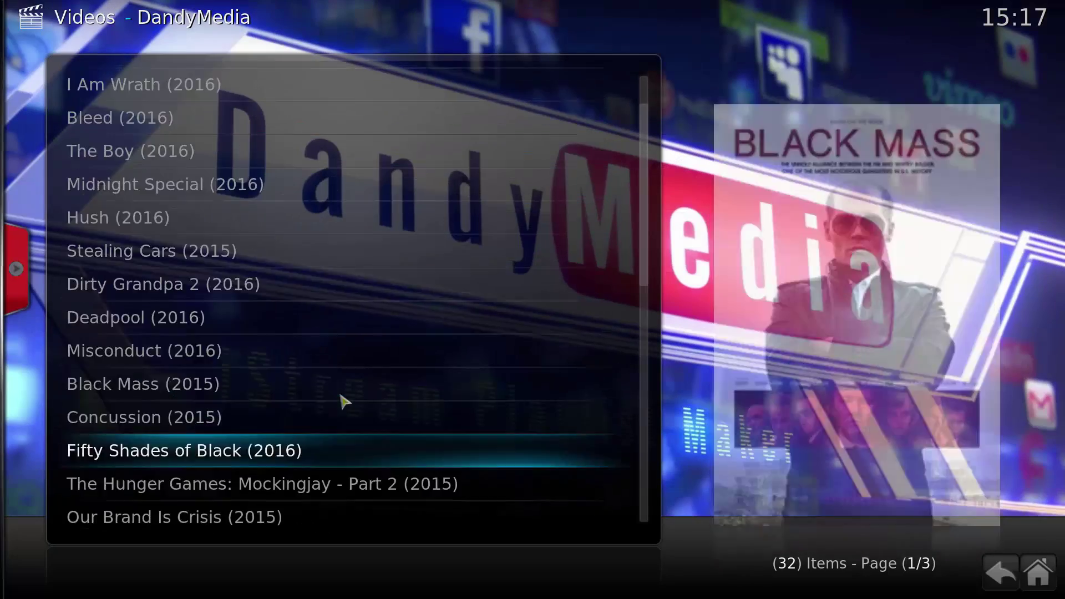
pyautogui.scroll(8, 334, 381)
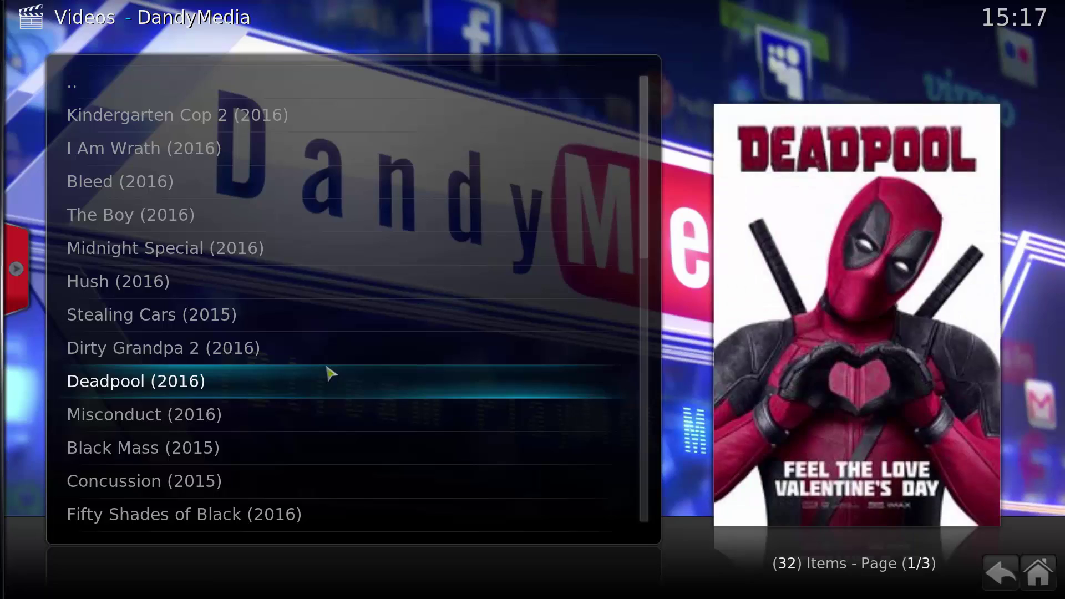
pyautogui.press('Up')
pyautogui.press('Up')
pyautogui.press('Up')
pyautogui.press('Up')
pyautogui.press('Up')
pyautogui.press('Up')
pyautogui.press('Up')
pyautogui.press('Up')
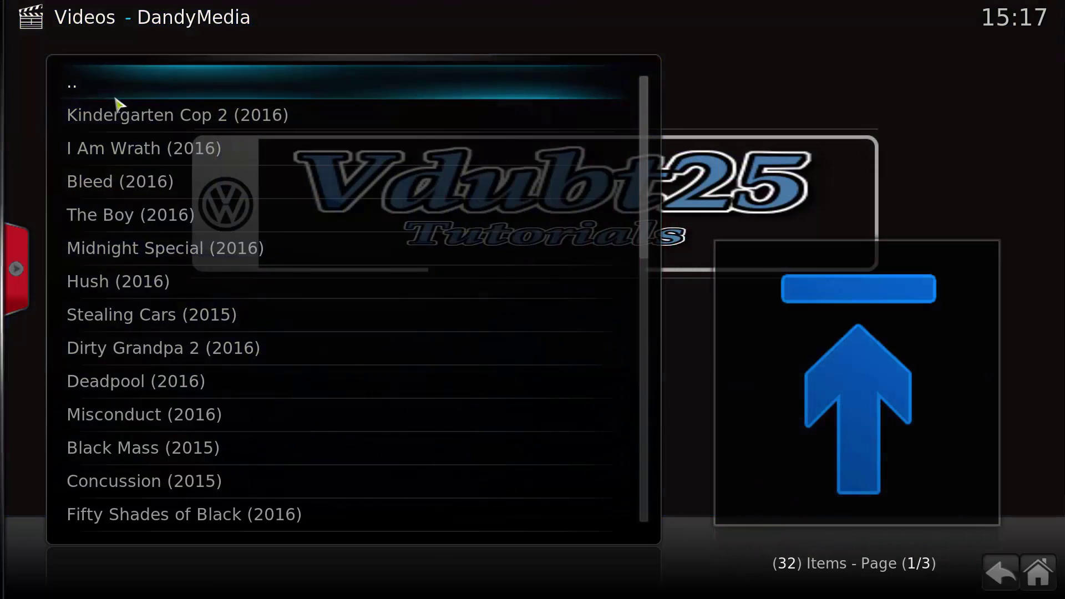
pyautogui.click(111, 90)
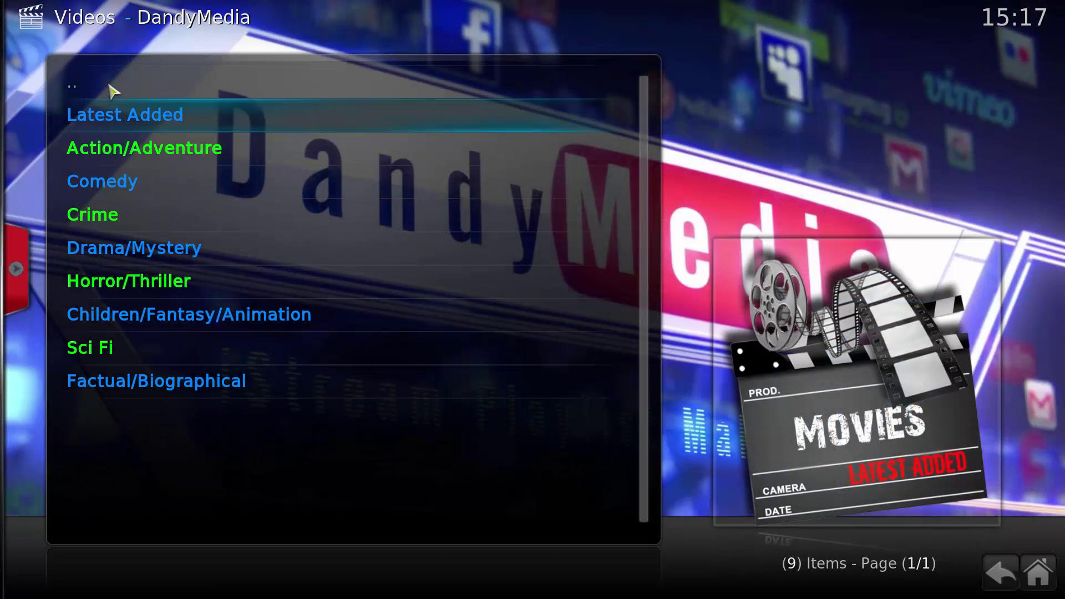
# - Play Ip Man 3 from Action/Adventure, stop it, and return to the genres
pyautogui.click(143, 145)
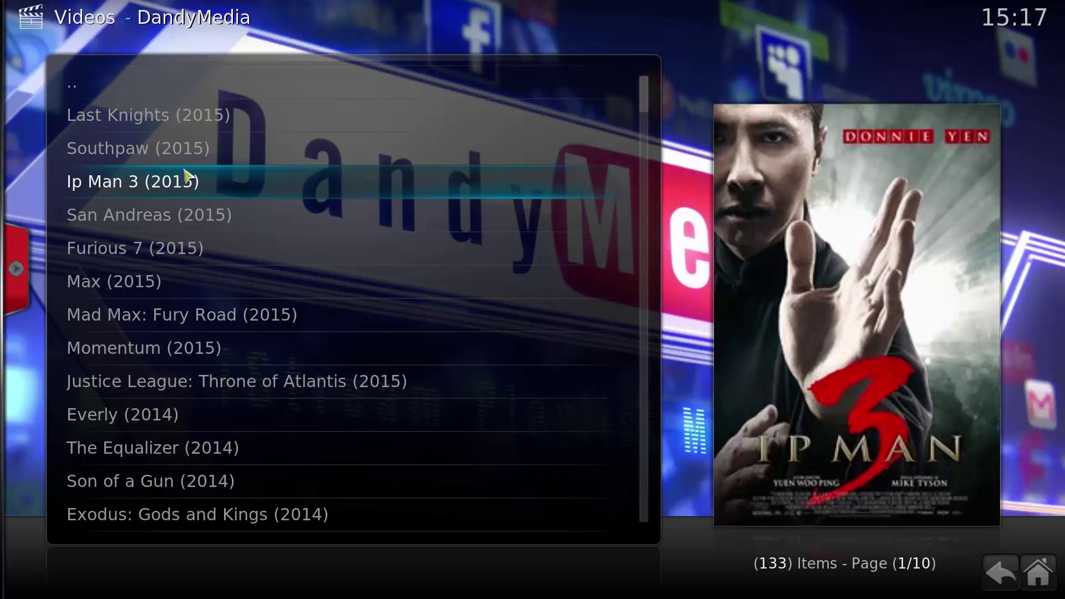
pyautogui.click(185, 176)
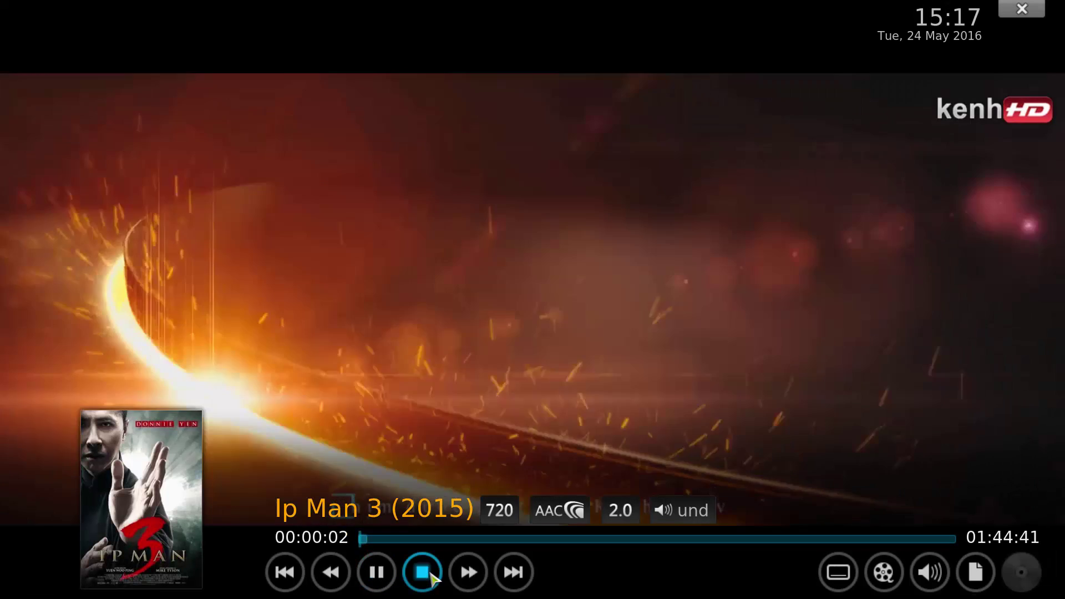
pyautogui.click(427, 580)
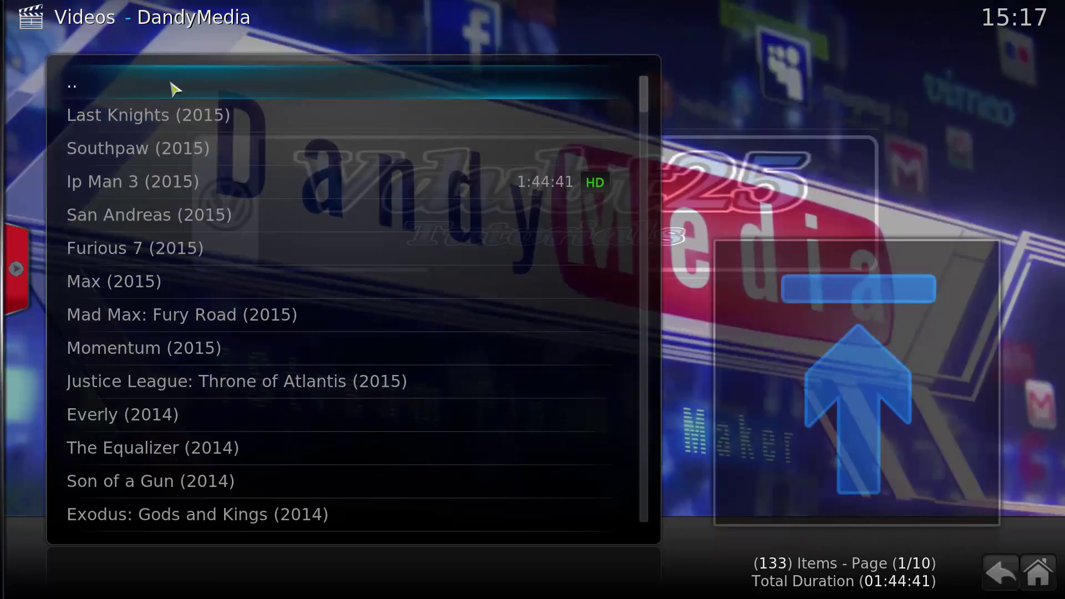
pyautogui.click(171, 88)
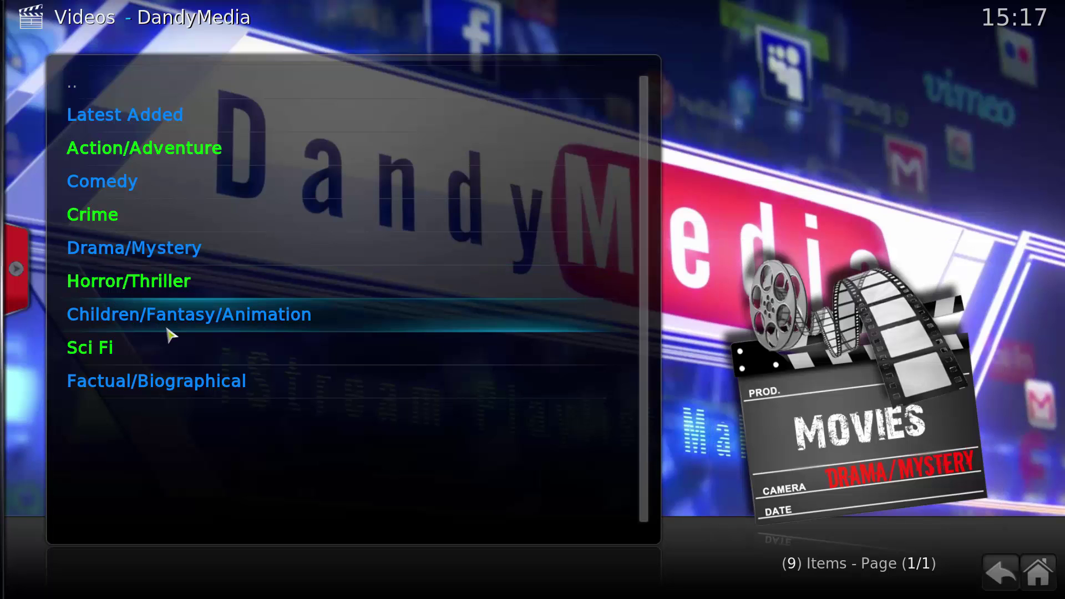
# - Go up via '..' to DandyMedia's nine-category main menu
pyautogui.press('Down')
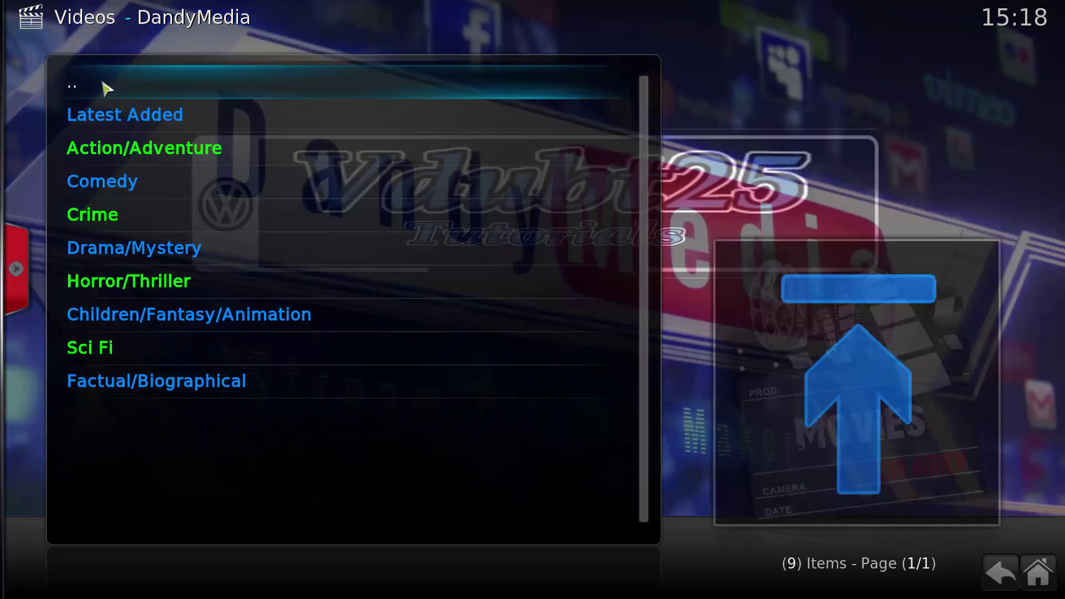
pyautogui.click(106, 87)
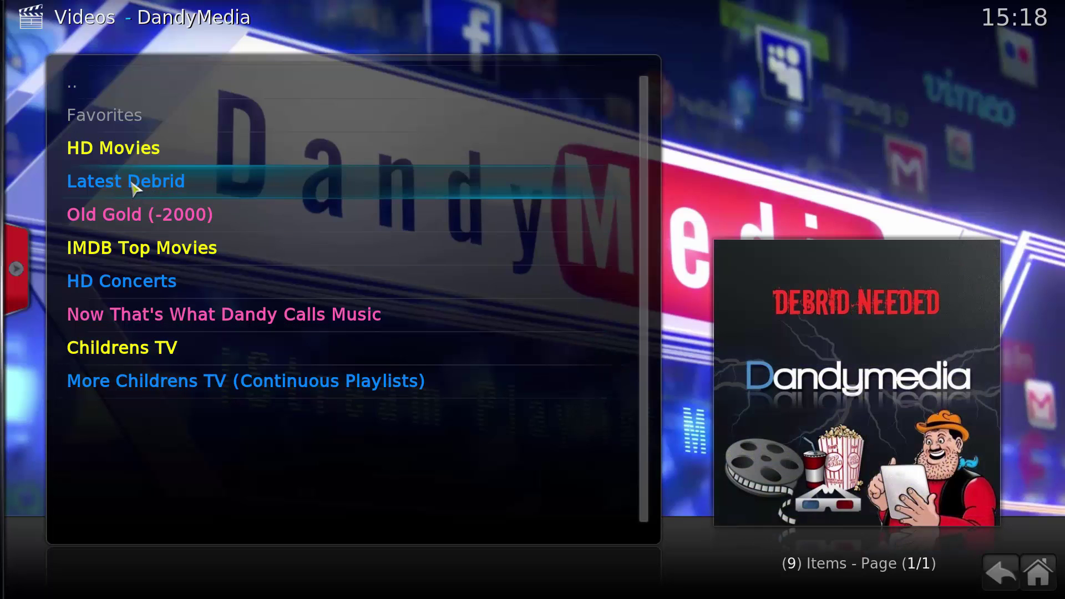
pyautogui.click(140, 217)
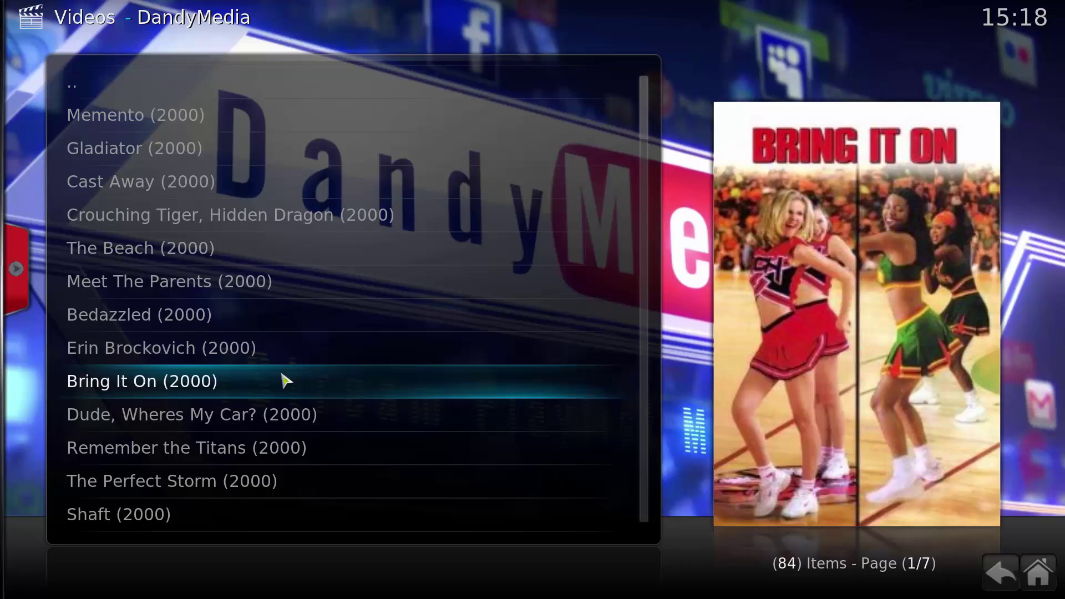
pyautogui.scroll(-6, 361, 409)
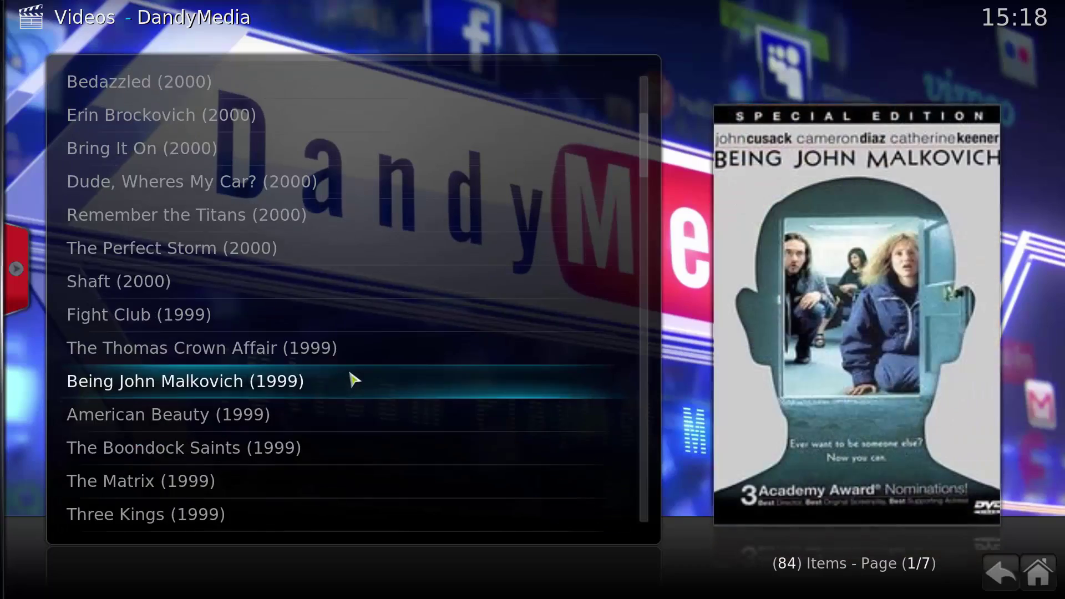
pyautogui.scroll(-18, 352, 378)
pyautogui.scroll(-5, 352, 378)
pyautogui.scroll(1, 353, 378)
pyautogui.press('Up')
pyautogui.press('Up')
pyautogui.press('Up')
pyautogui.press('Up')
pyautogui.press('Up')
pyautogui.press('Up')
pyautogui.press('Up')
pyautogui.press('Up')
pyautogui.press('Up')
pyautogui.press('Up')
pyautogui.press('Up')
pyautogui.press('Up')
pyautogui.press('Up')
pyautogui.press('Up')
pyautogui.press('Up')
pyautogui.press('Up')
pyautogui.press('Up')
pyautogui.press('Up')
pyautogui.press('Up')
pyautogui.press('Up')
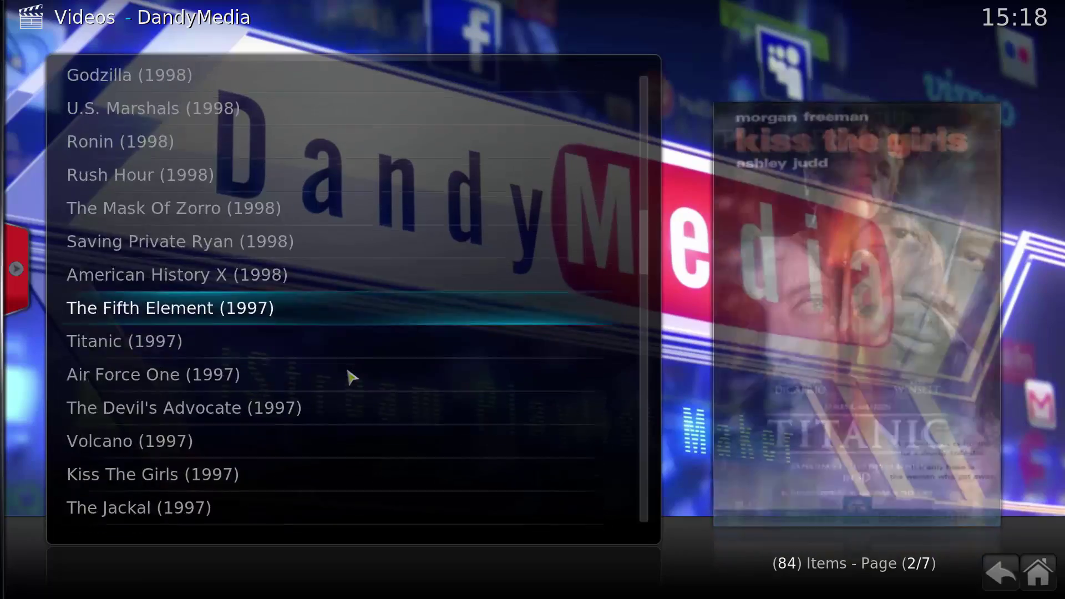
pyautogui.press('Up')
pyautogui.press('Up')
pyautogui.press('Up')
pyautogui.press('Up')
pyautogui.press('Up')
pyautogui.press('Up')
pyautogui.press('Up')
pyautogui.press('Up')
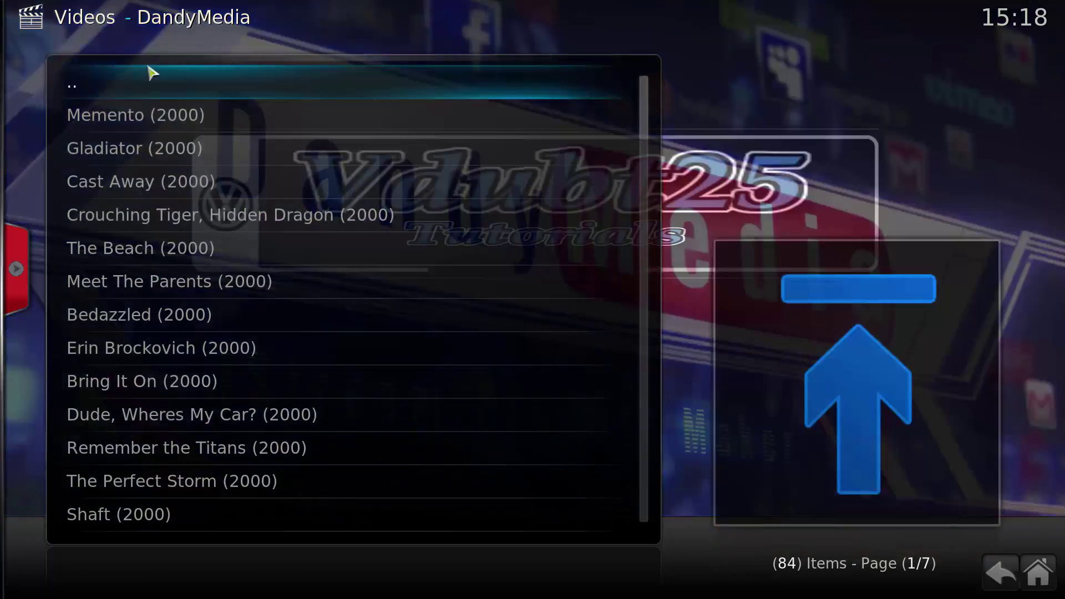
pyautogui.click(152, 88)
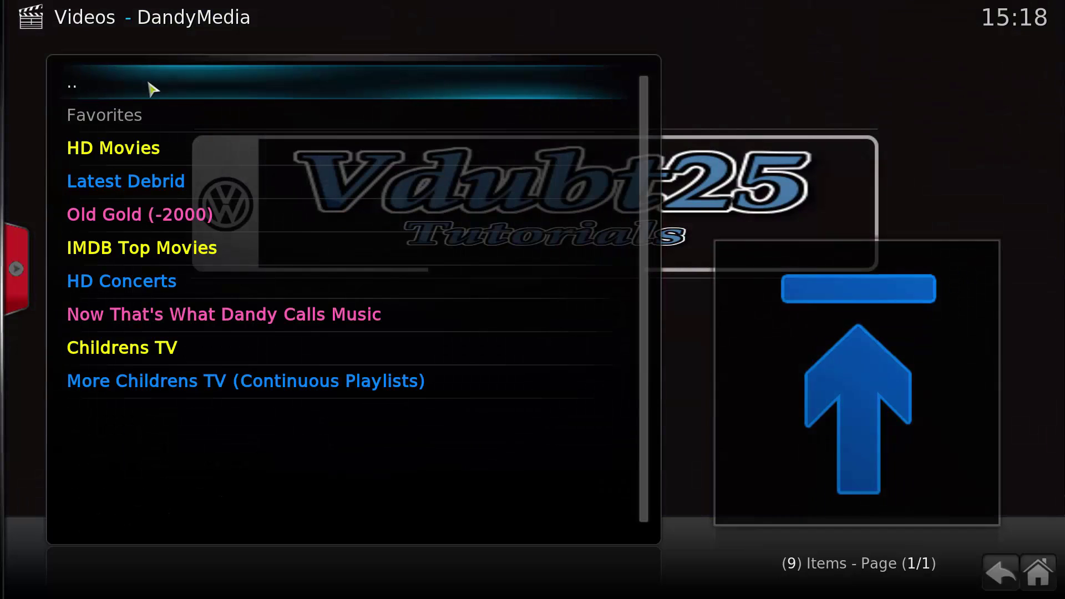
# - Browse the 62-title DandyMedia Boxsets list, then back out to the Kodi home screen
pyautogui.click(145, 89)
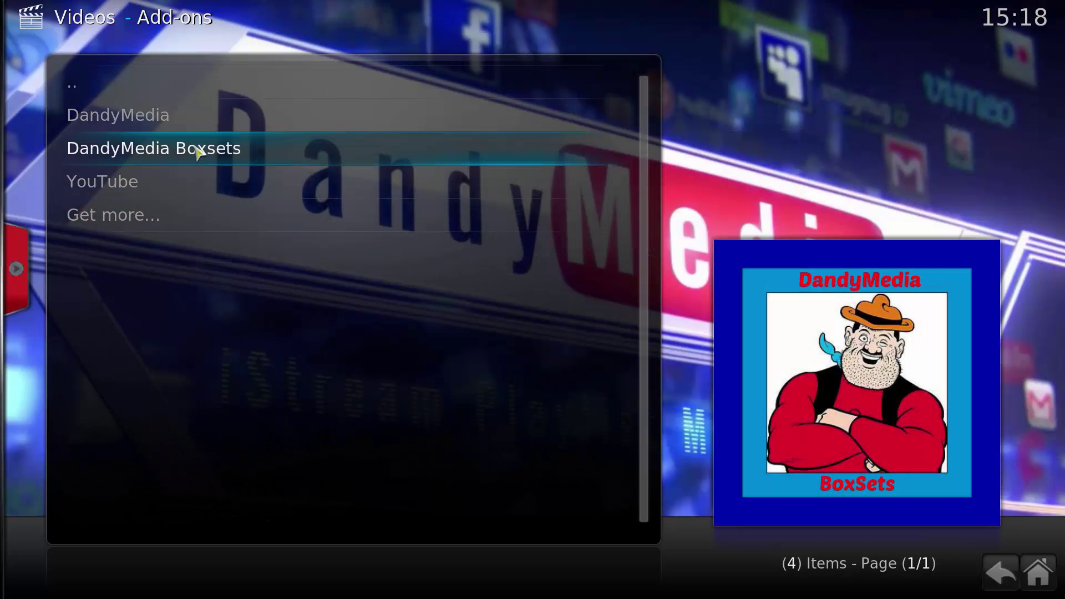
pyautogui.click(198, 153)
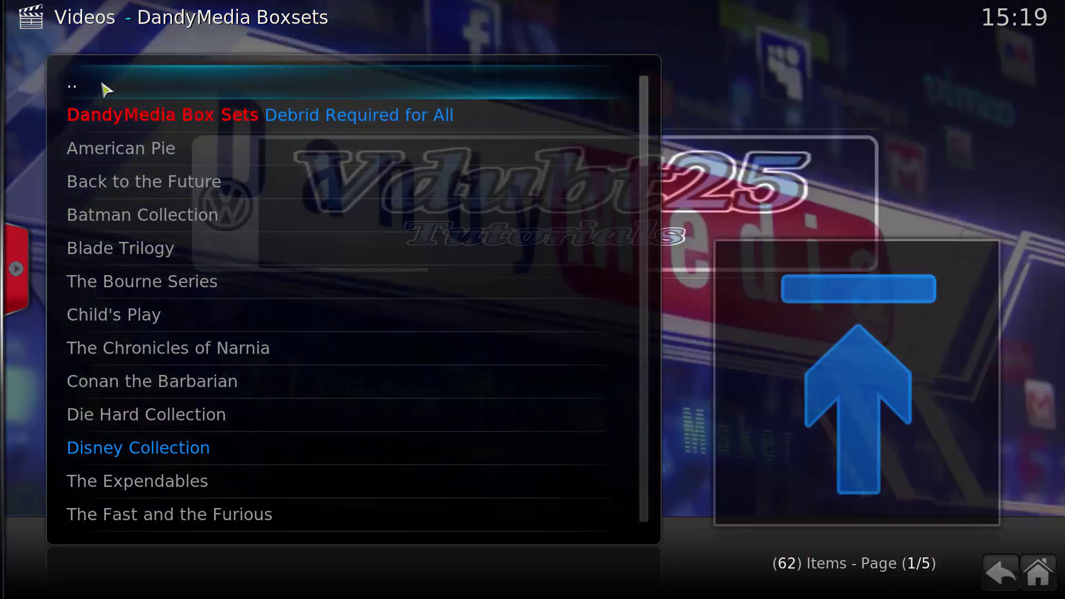
pyautogui.click(104, 85)
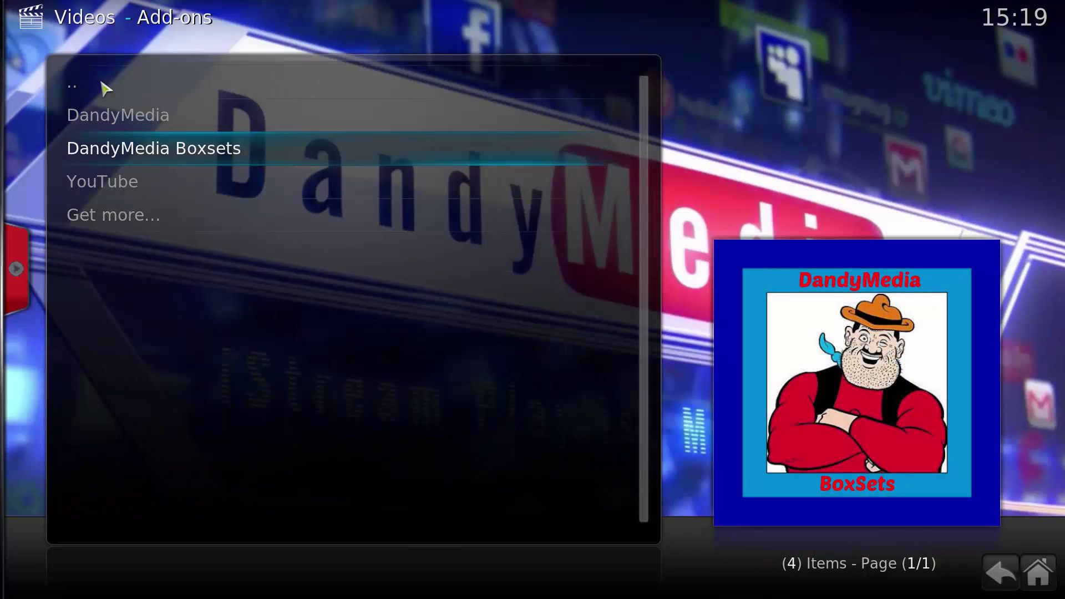
pyautogui.click(131, 87)
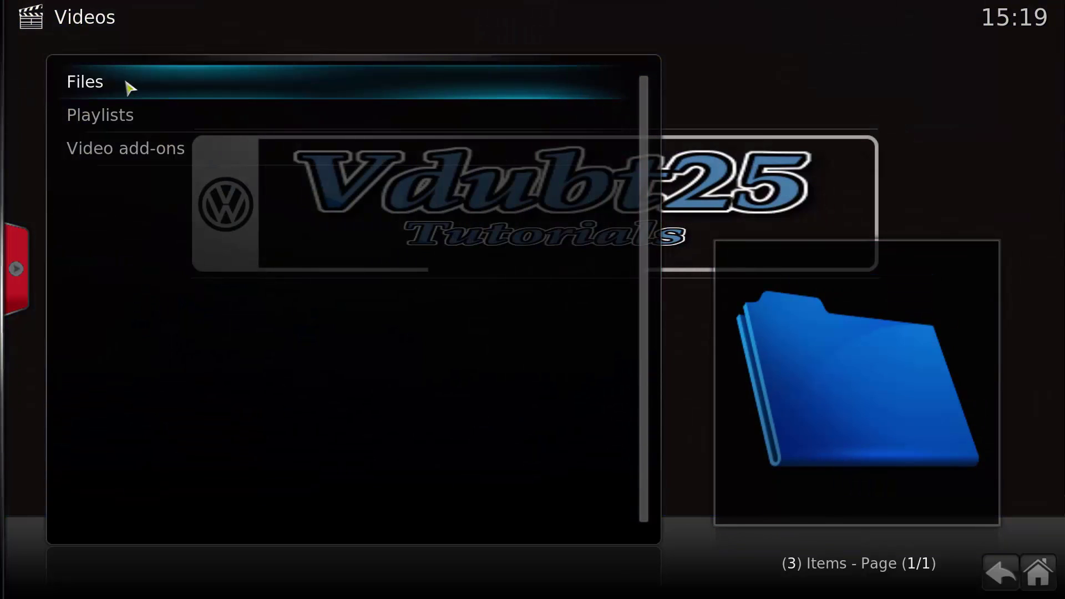
pyautogui.click(1026, 579)
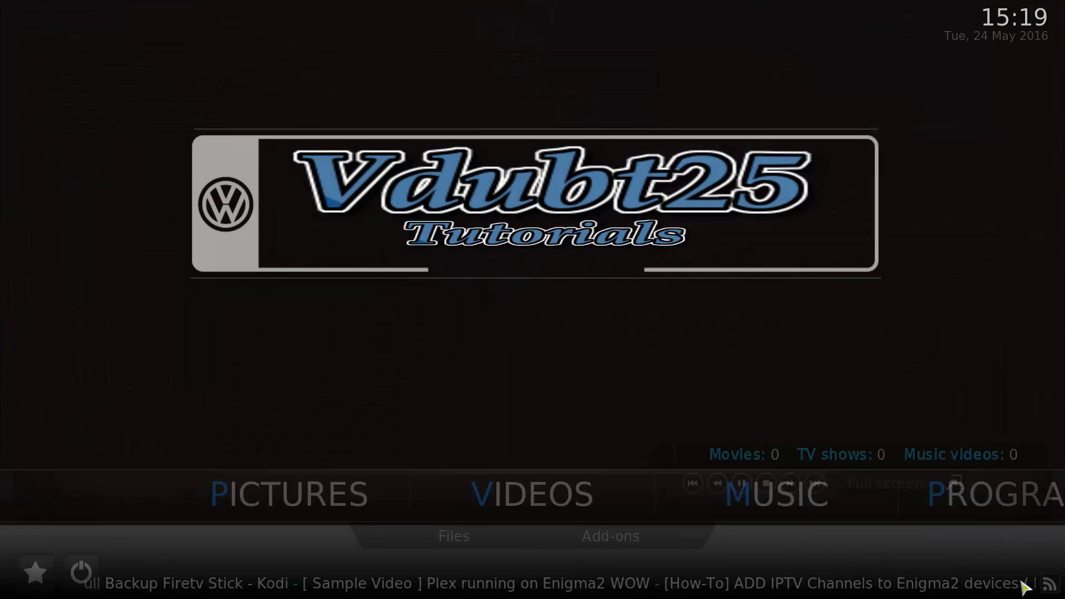